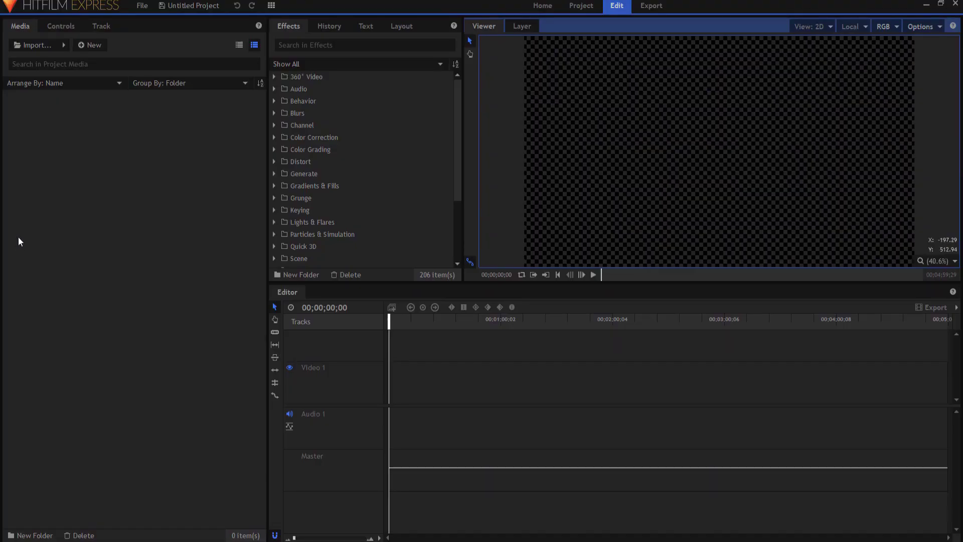
# Step: Create Composite Shot 1 at 1920 x 1080 with a duration of 00;00;03;00
pyautogui.click(95, 46)
pyautogui.click(101, 58)
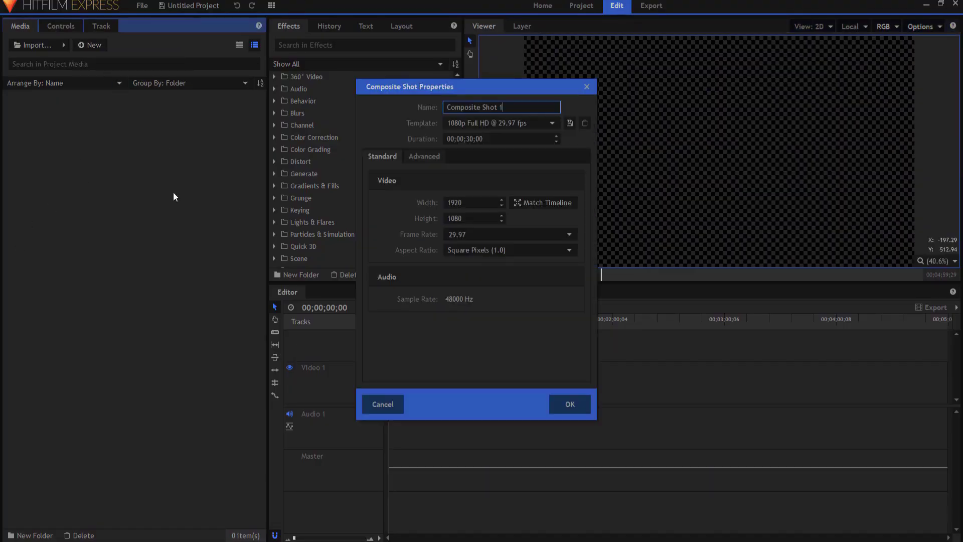
pyautogui.click(471, 139)
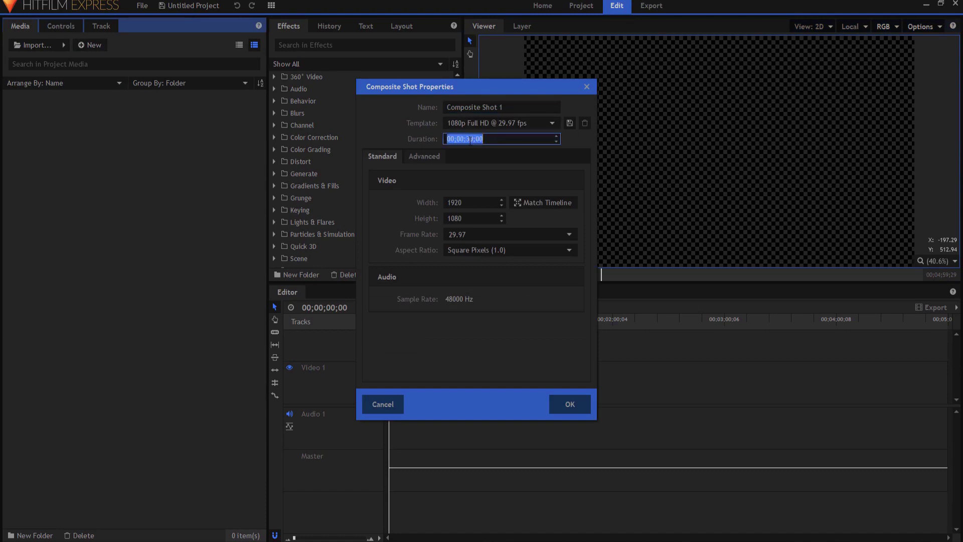
pyautogui.doubleClick(470, 139)
pyautogui.write('3')
pyautogui.press('Return')
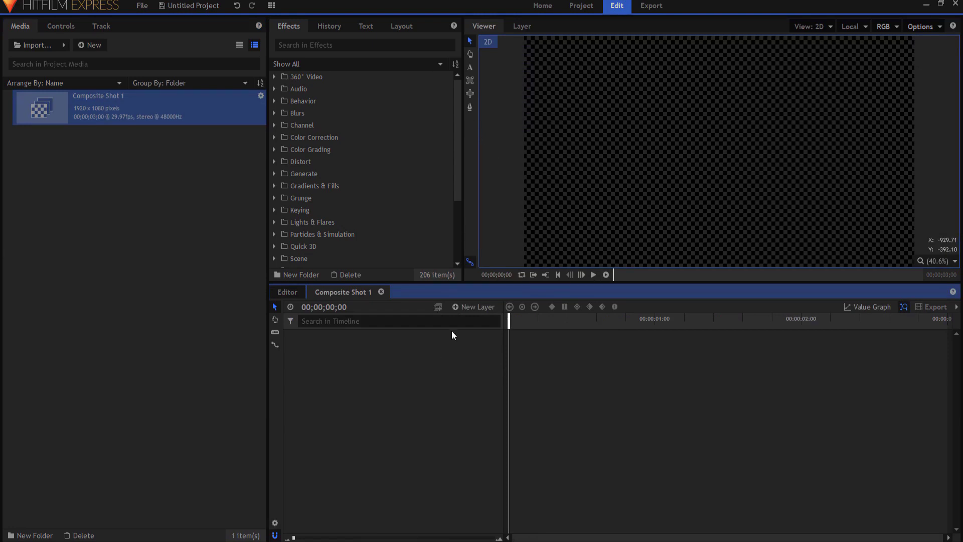
# Step: Add a new text layer with a text box width of 1850
pyautogui.click(469, 307)
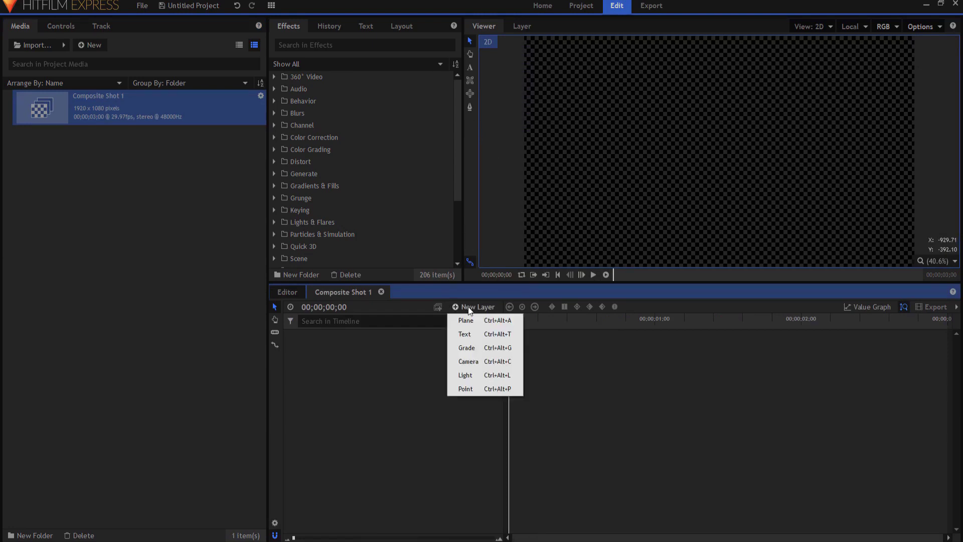
pyautogui.click(470, 334)
pyautogui.moveTo(481, 250); pyautogui.dragTo(430, 251)
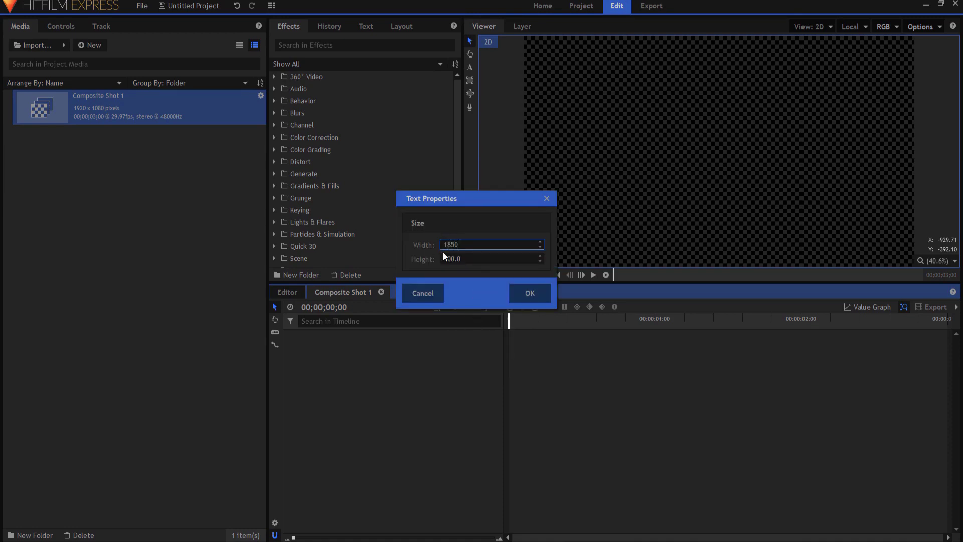
pyautogui.write('1850')
pyautogui.press('Return')
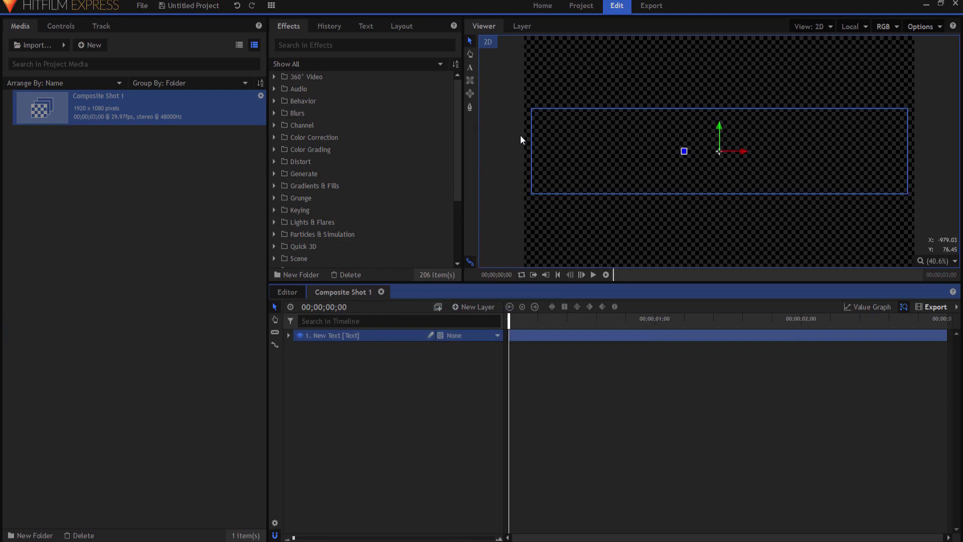
# Step: Type the name on the first line and FILM SENSEI on the second, then select all the text
pyautogui.click(470, 67)
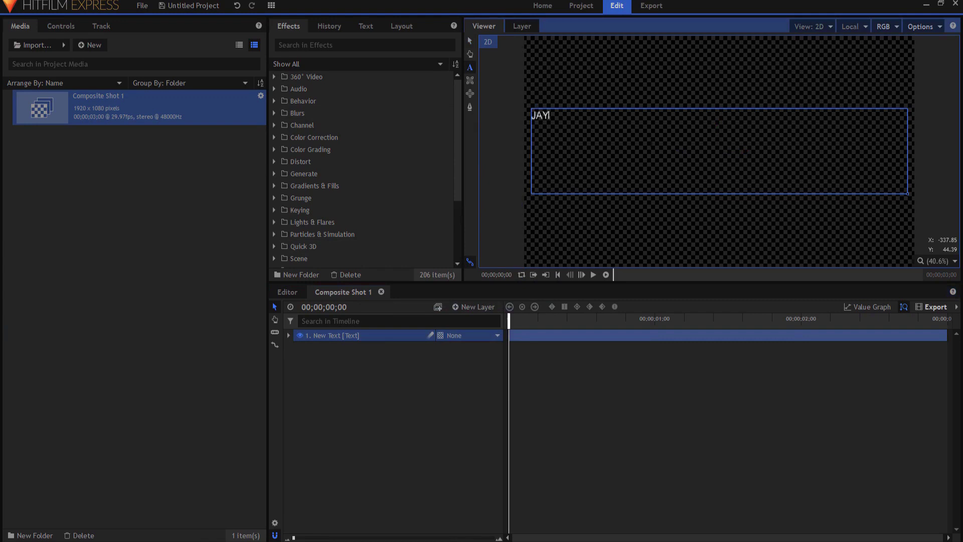
pyautogui.write('HAYNES')
pyautogui.press('Return')
pyautogui.write('FIM')
pyautogui.write('L')
pyautogui.press('BackSpace')
pyautogui.press('BackSpace')
pyautogui.write('LM SENSEI')
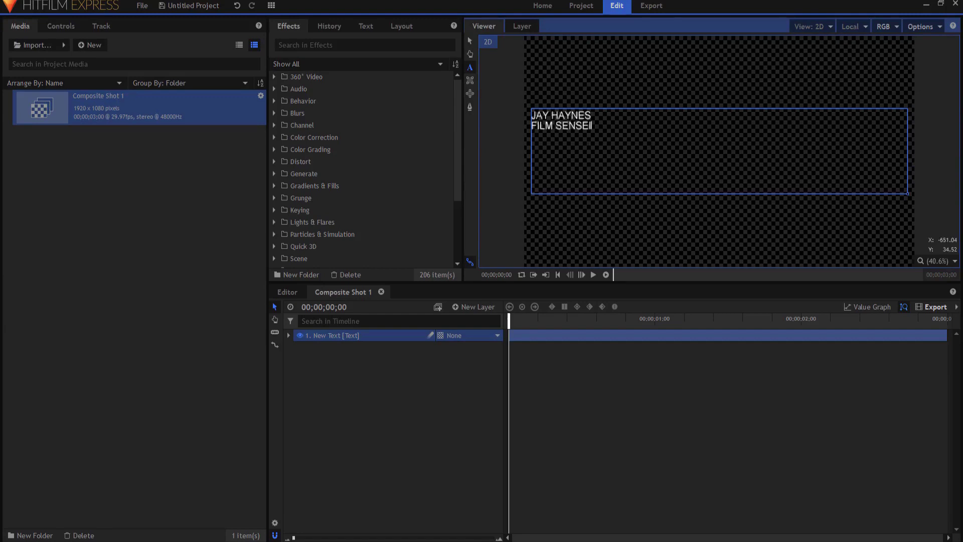
pyautogui.hotkey('ctrl', 'a')
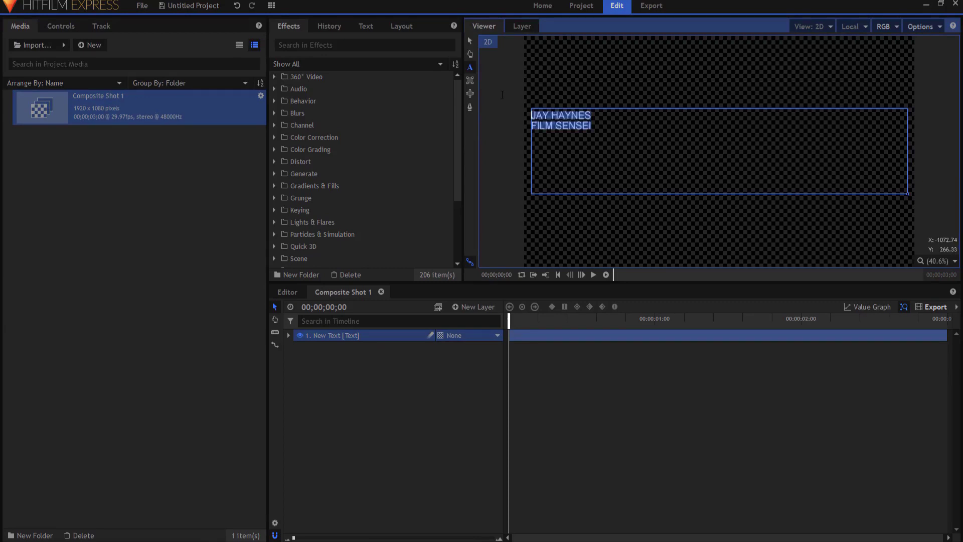
# Step: Finish editing the title and move it down to the frame's lower left
pyautogui.click(471, 41)
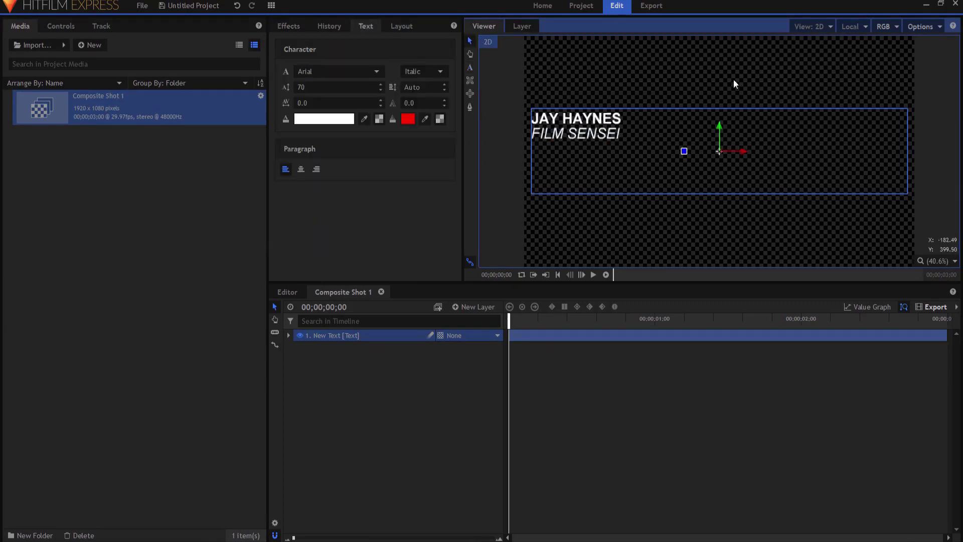
pyautogui.moveTo(721, 129); pyautogui.dragTo(731, 243)
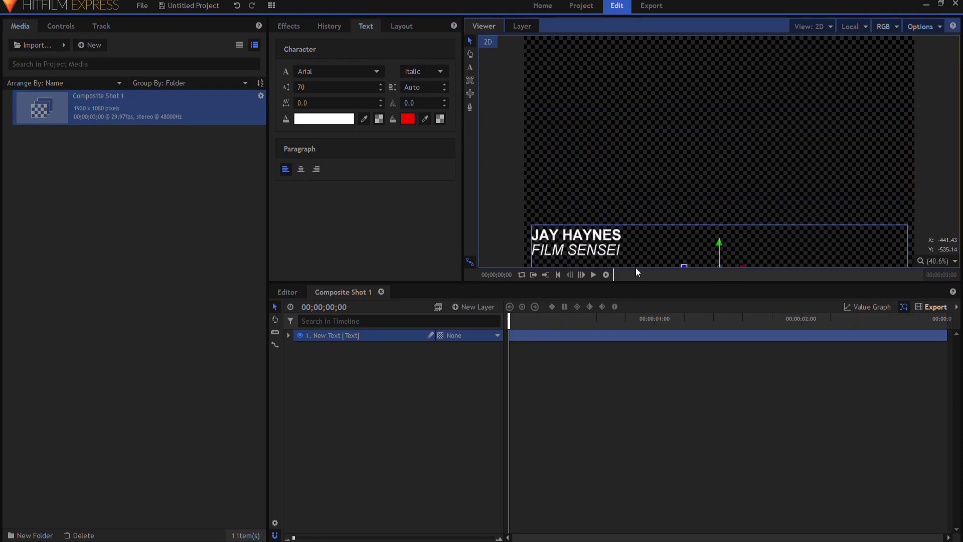
pyautogui.click(377, 417)
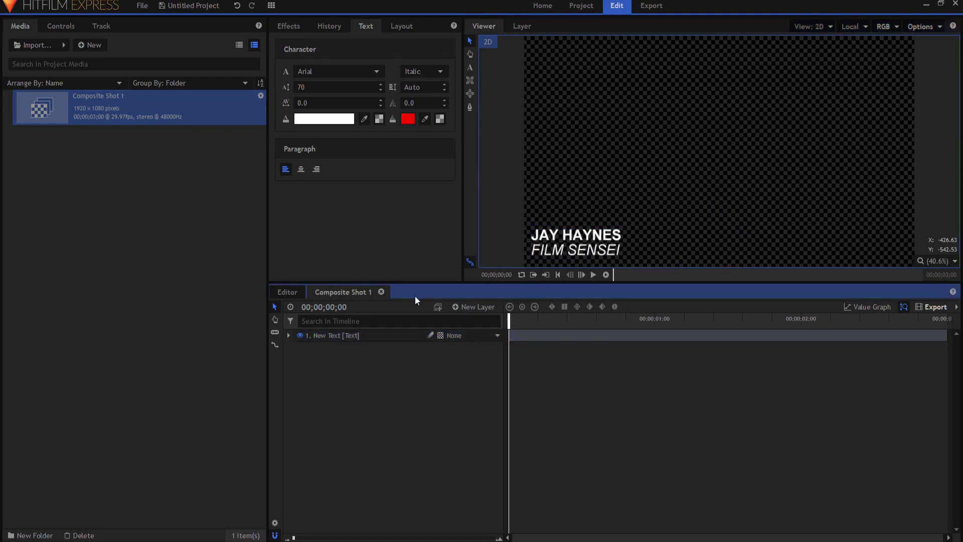
# Step: Add a new plane layer, New Plane 1
pyautogui.click(475, 307)
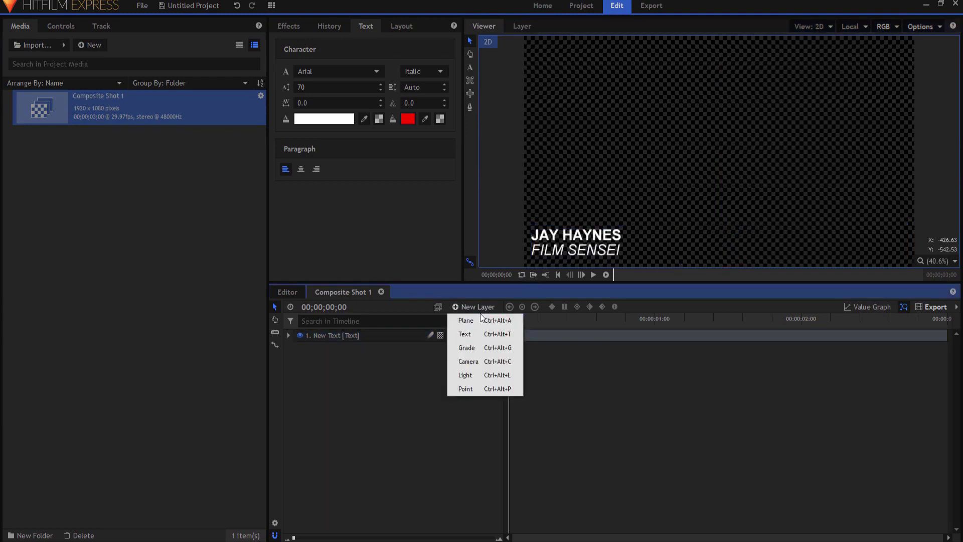
pyautogui.click(479, 320)
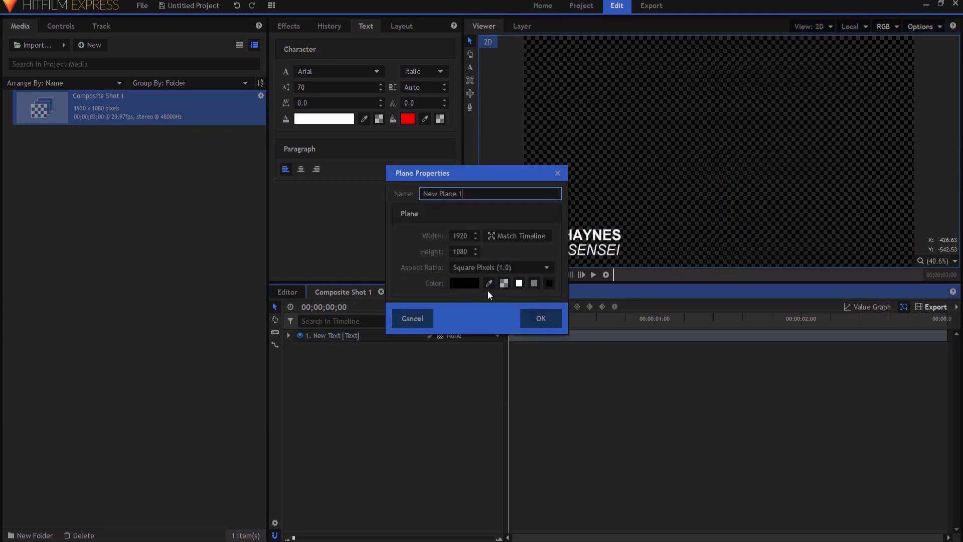
pyautogui.click(541, 319)
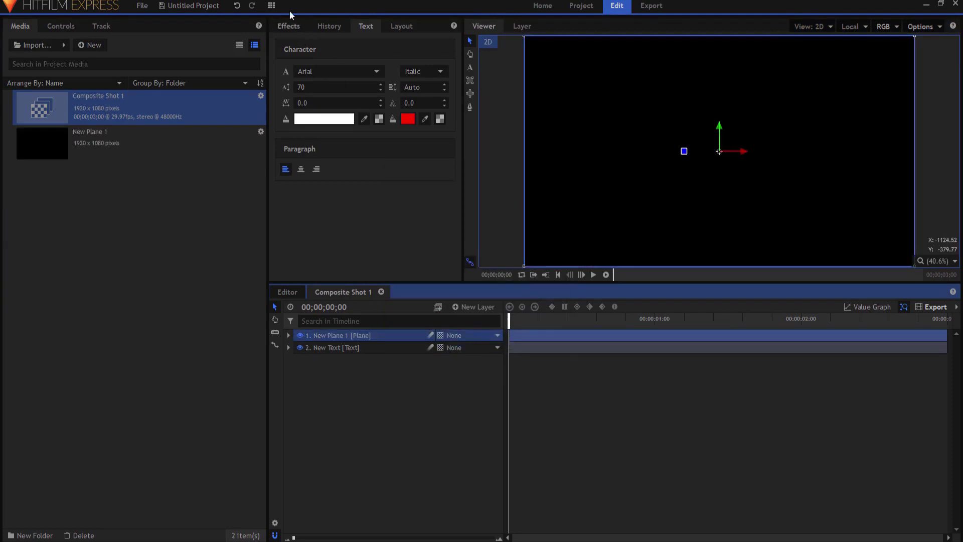
# Step: Fill New Plane 1 solid white with Fill Color at 100% blend, then scale it to a thin line
pyautogui.click(290, 26)
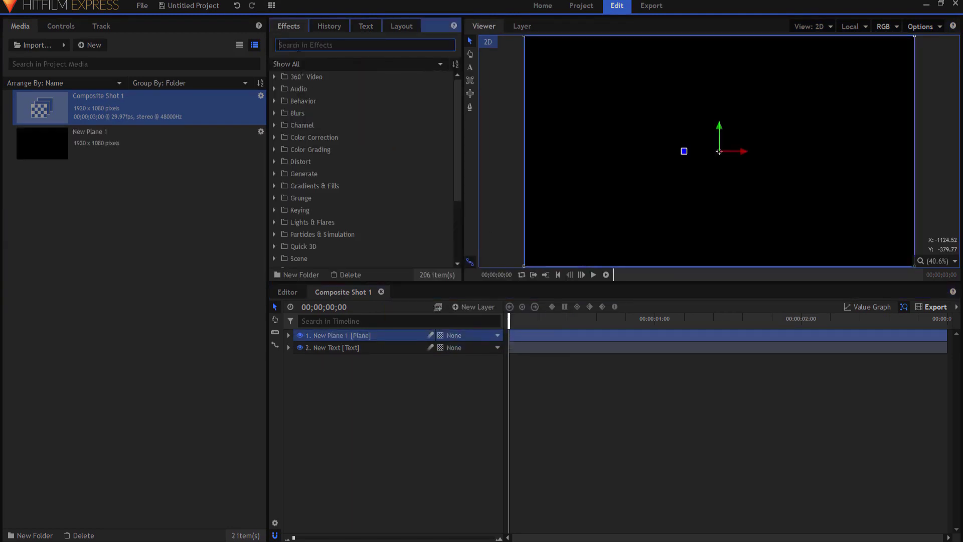
pyautogui.write('fill')
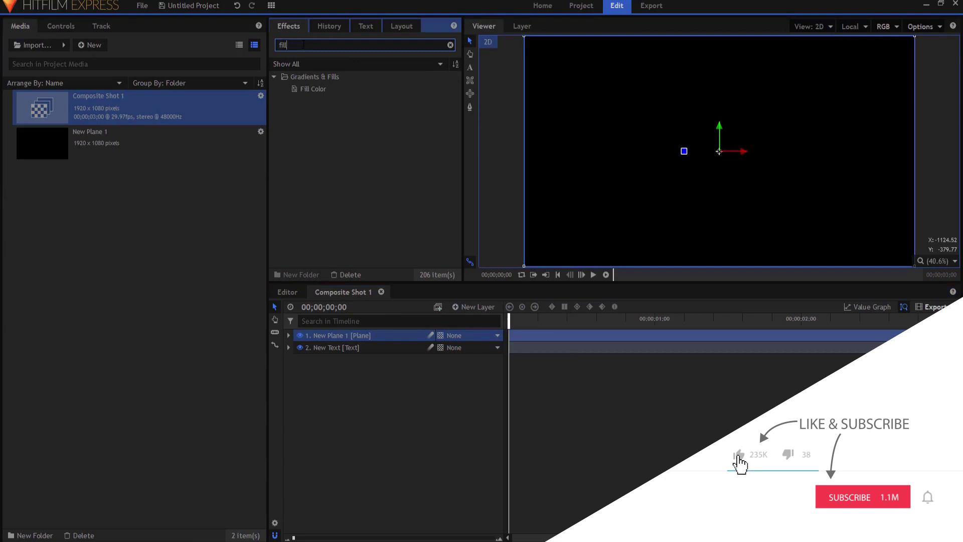
pyautogui.moveTo(319, 91); pyautogui.dragTo(321, 336)
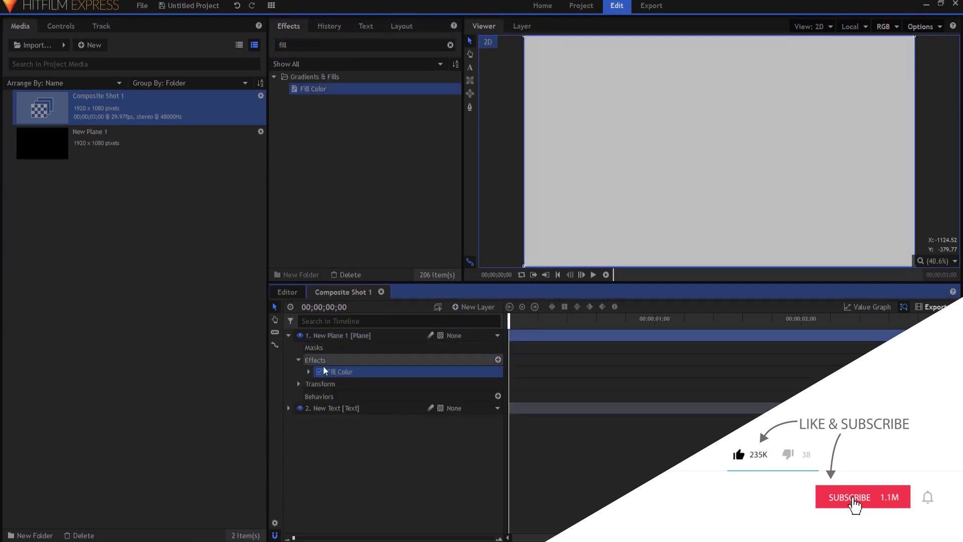
pyautogui.click(309, 372)
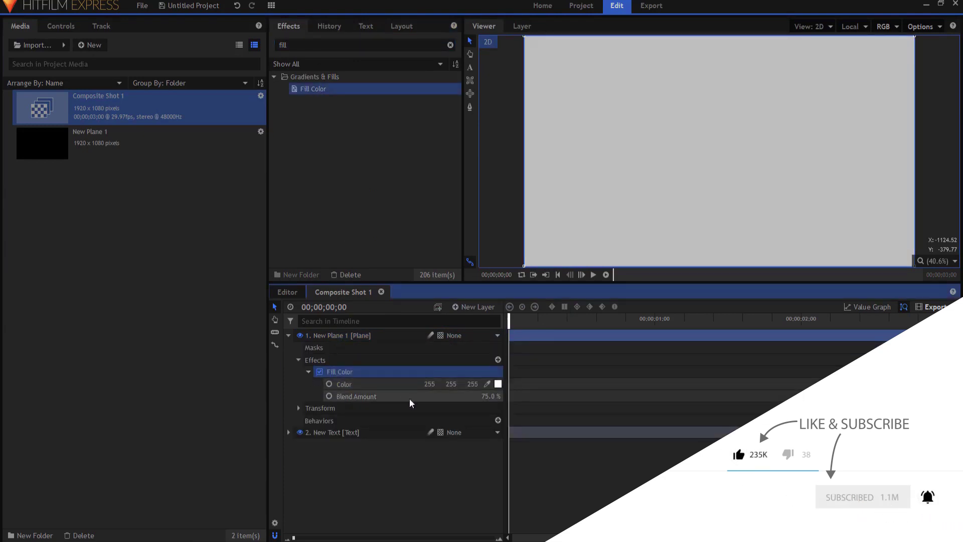
pyautogui.moveTo(491, 395); pyautogui.dragTo(512, 395)
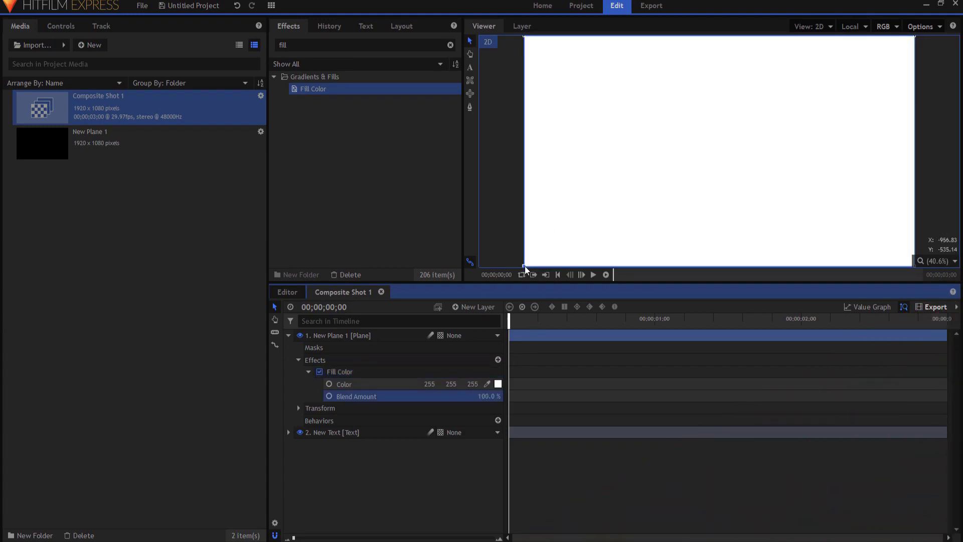
pyautogui.moveTo(525, 269); pyautogui.dragTo(720, 174)
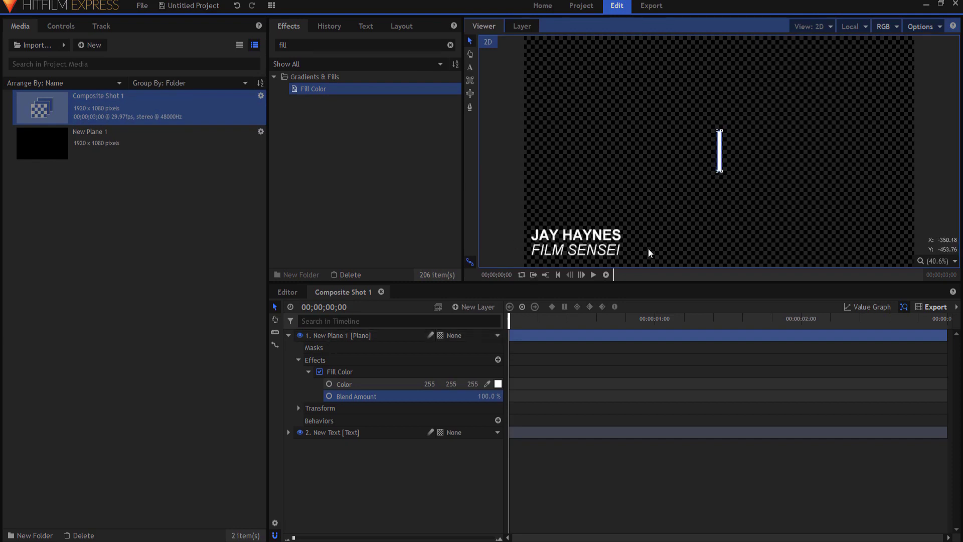
# Step: Move the white line plane down so it sits just right of the title text
pyautogui.click(288, 336)
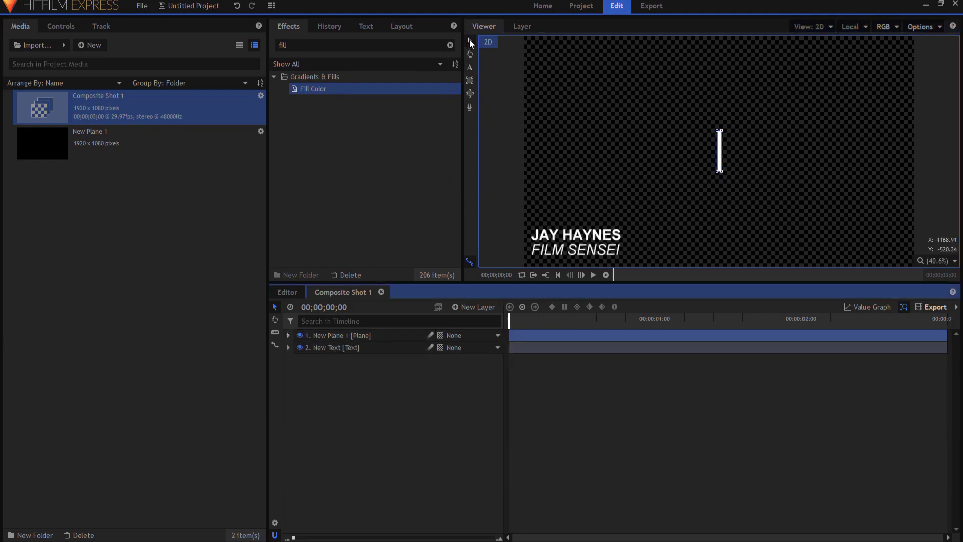
pyautogui.click(342, 336)
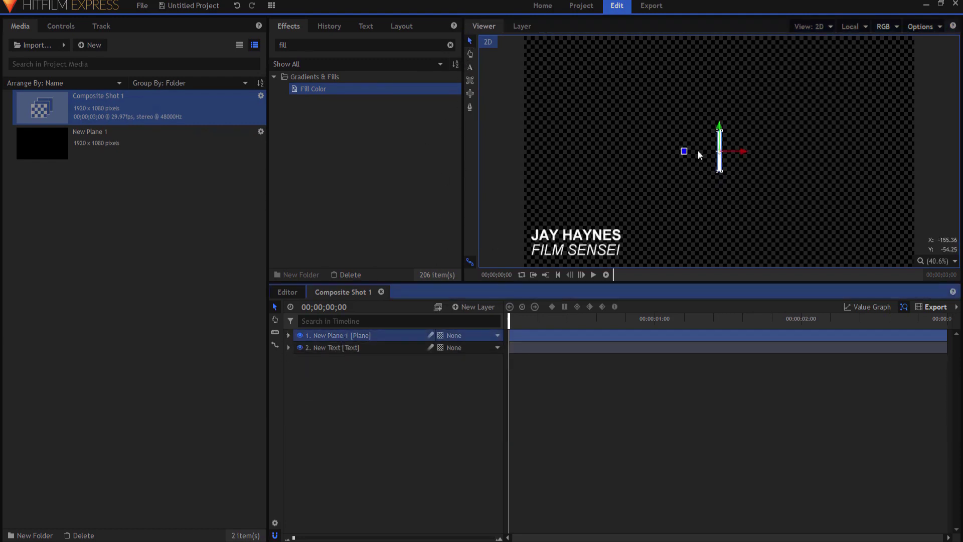
pyautogui.moveTo(721, 132); pyautogui.dragTo(656, 257)
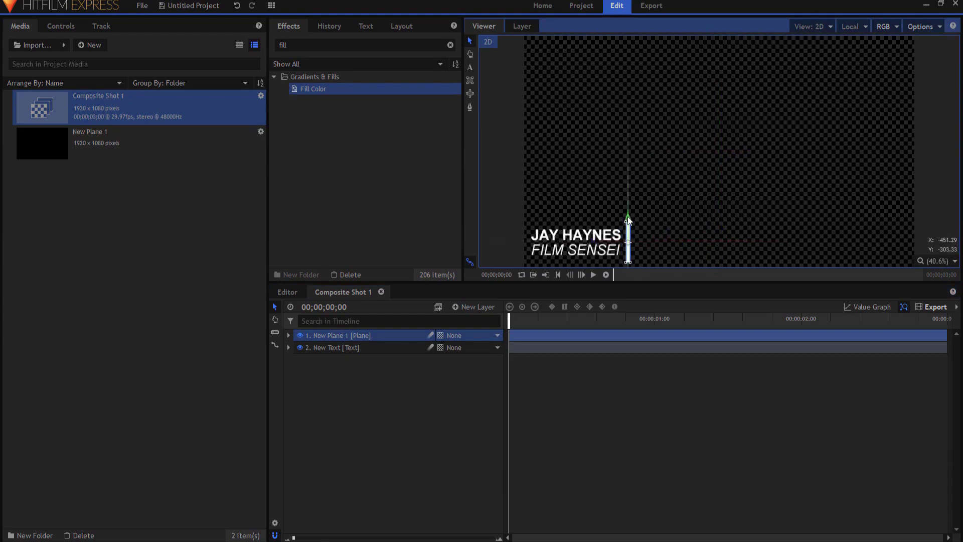
pyautogui.click(522, 357)
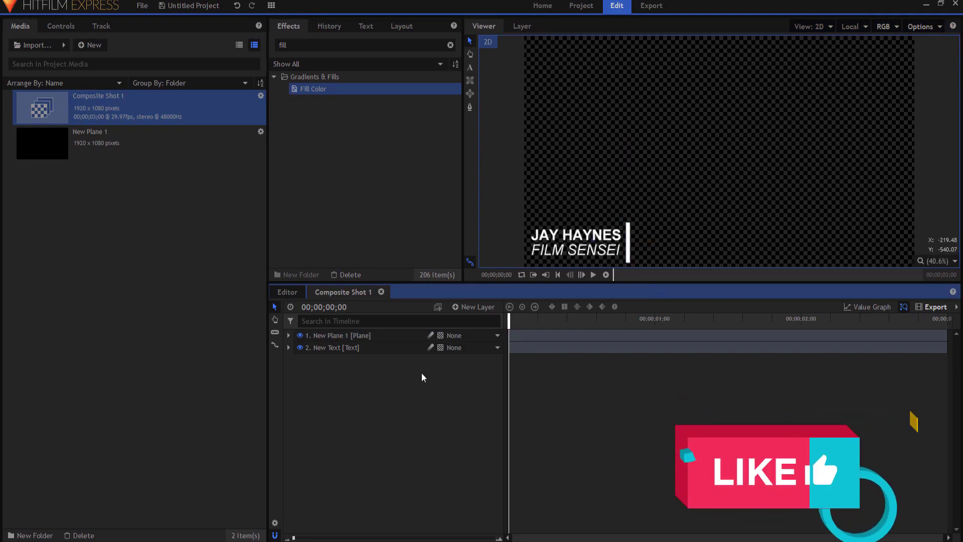
# Step: Add another copy of New Plane 1, name it Matte, and slide it left to meet the line
pyautogui.moveTo(78, 148); pyautogui.dragTo(408, 403)
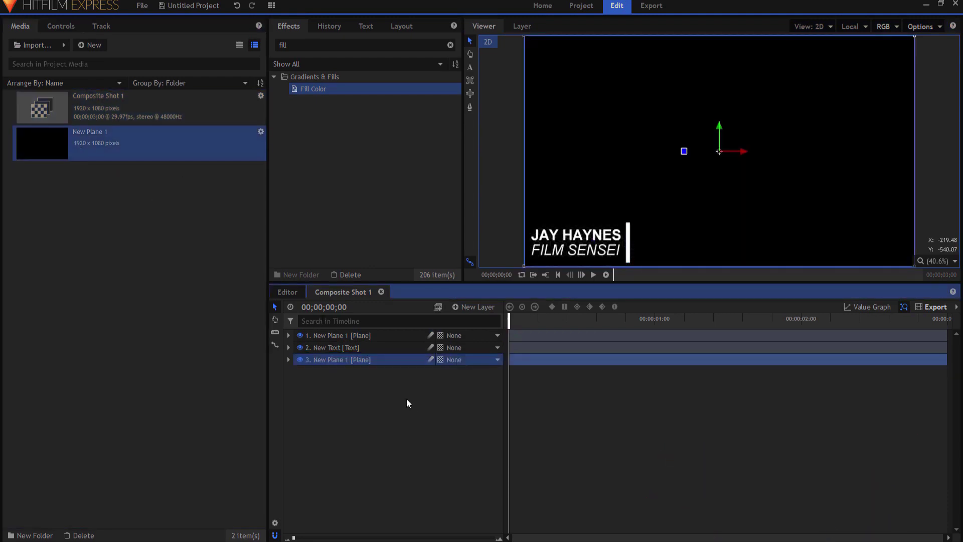
pyautogui.doubleClick(330, 360)
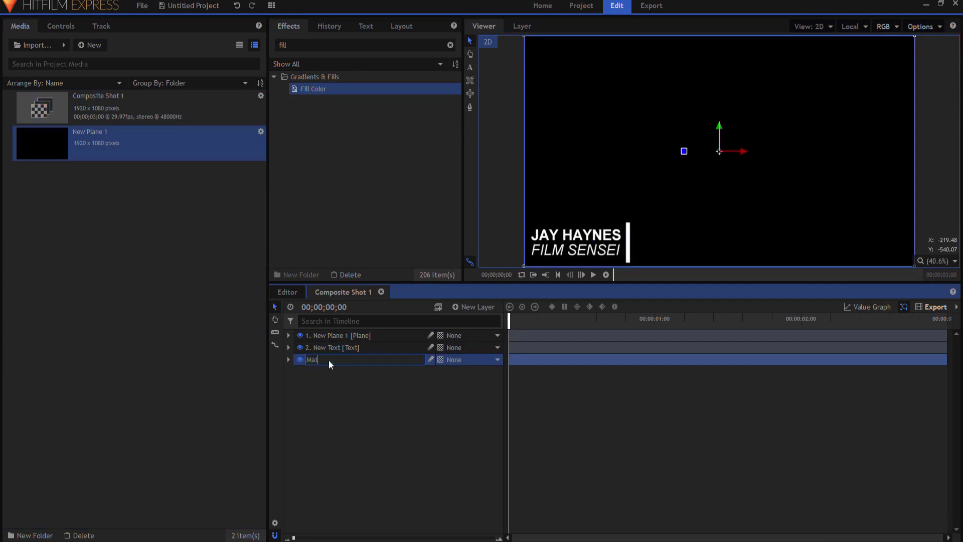
pyautogui.press('Return')
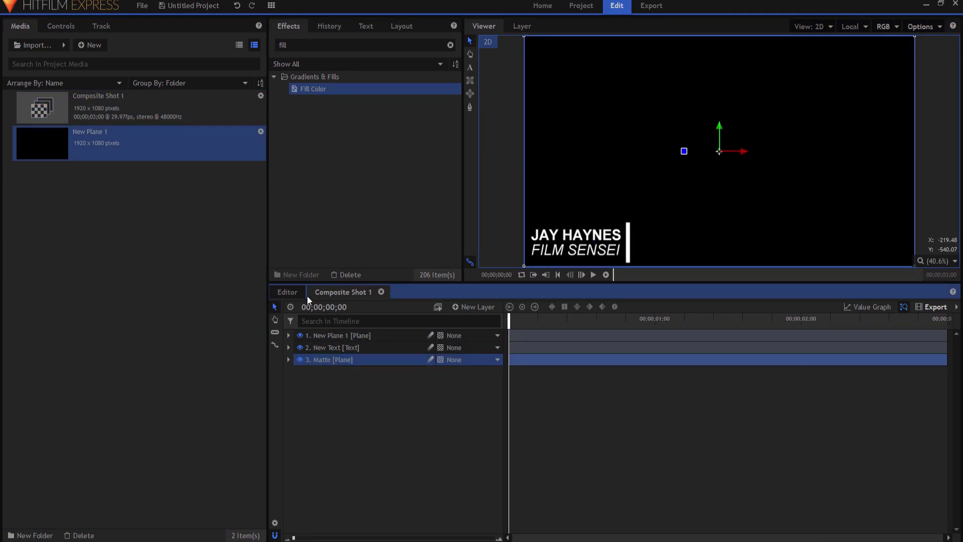
pyautogui.moveTo(744, 150); pyautogui.dragTo(454, 180)
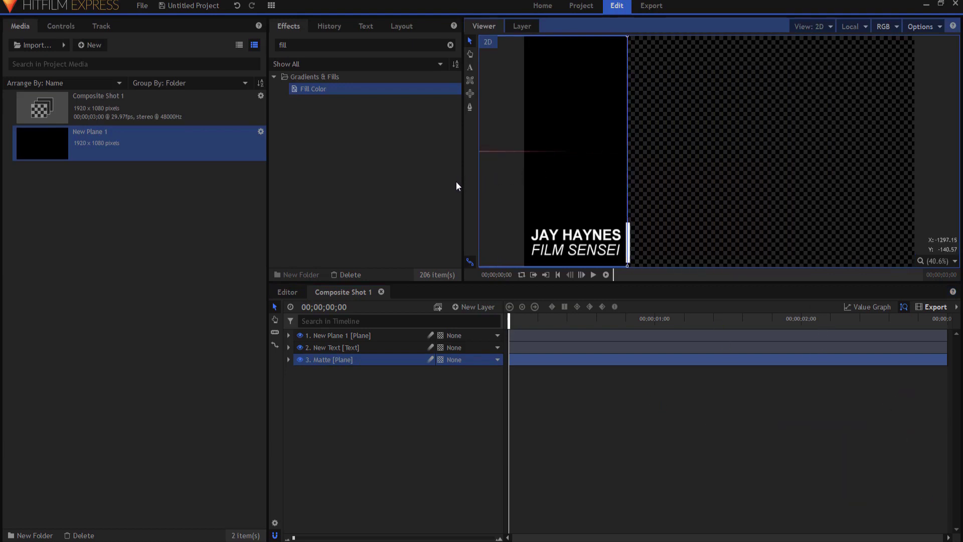
pyautogui.click(383, 478)
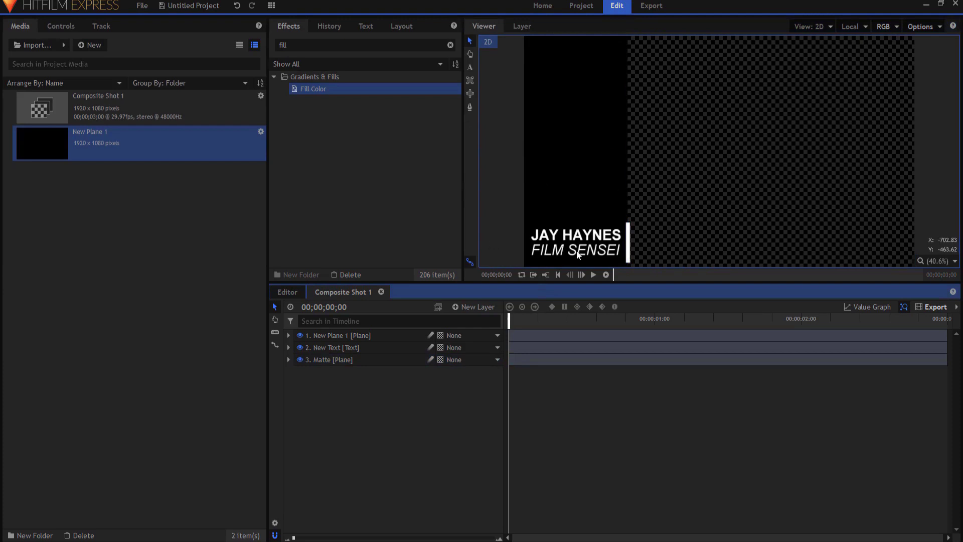
# Step: Add a point layer named Control
pyautogui.click(471, 305)
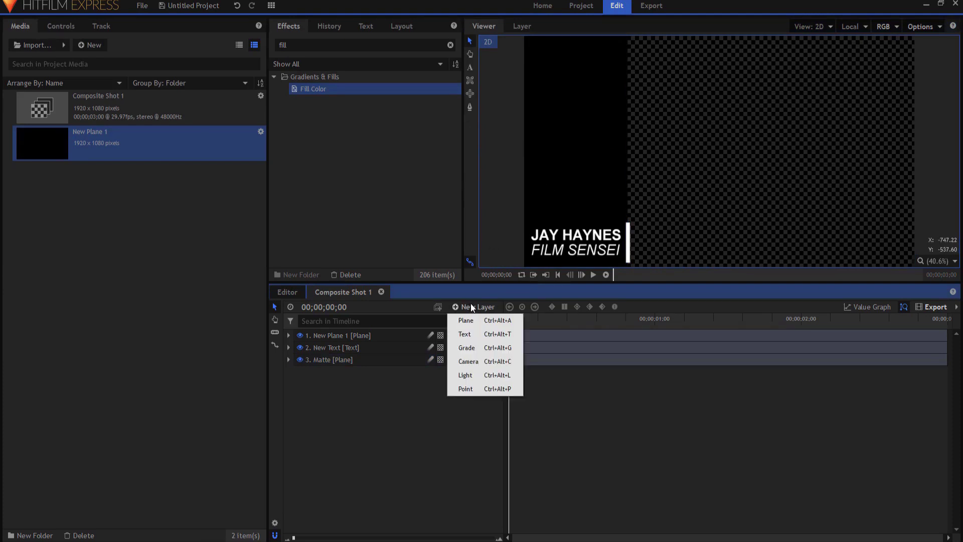
pyautogui.click(471, 392)
pyautogui.doubleClick(353, 336)
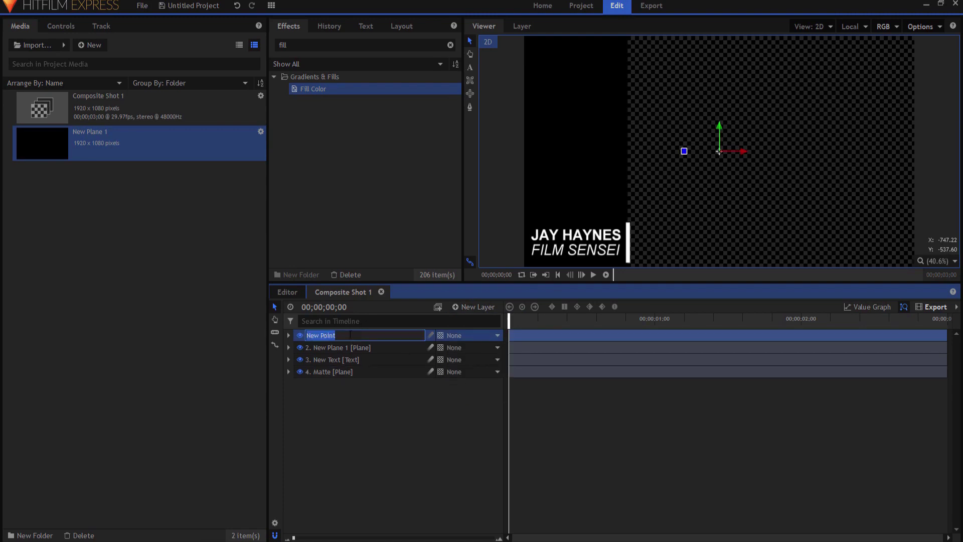
pyautogui.write('Control')
pyautogui.press('Return')
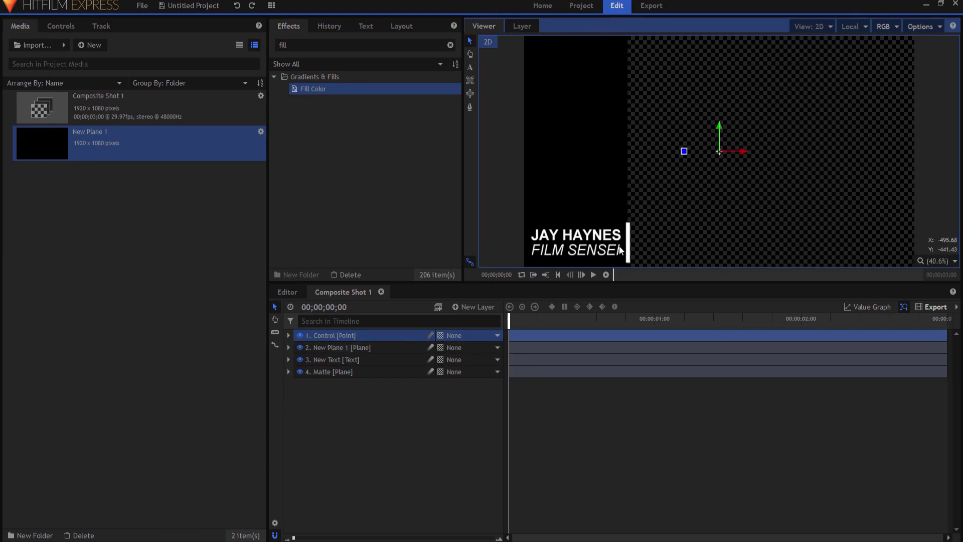
# Step: Parent New Plane 1 and Matte to Control, test-moving Control and undoing the move
pyautogui.click(454, 348)
pyautogui.click(468, 368)
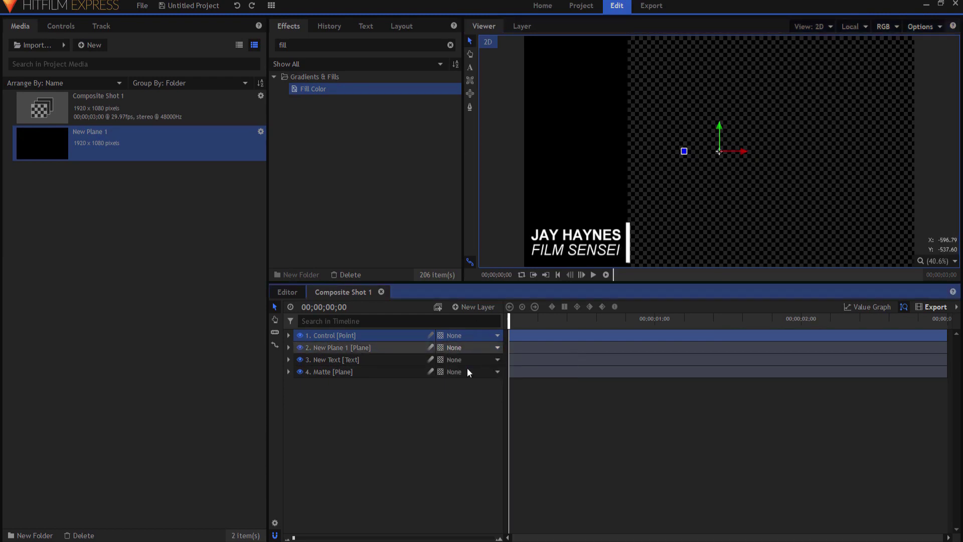
pyautogui.click(465, 374)
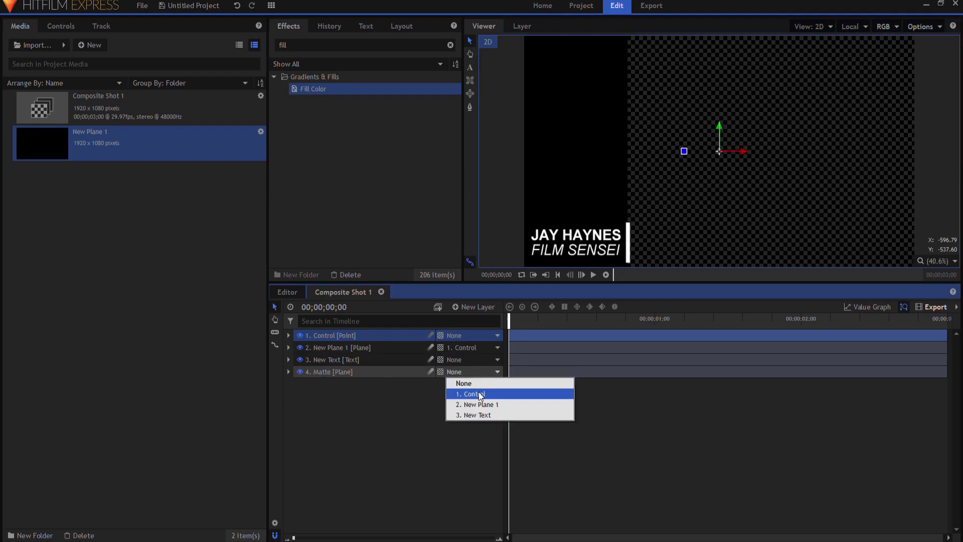
pyautogui.click(478, 393)
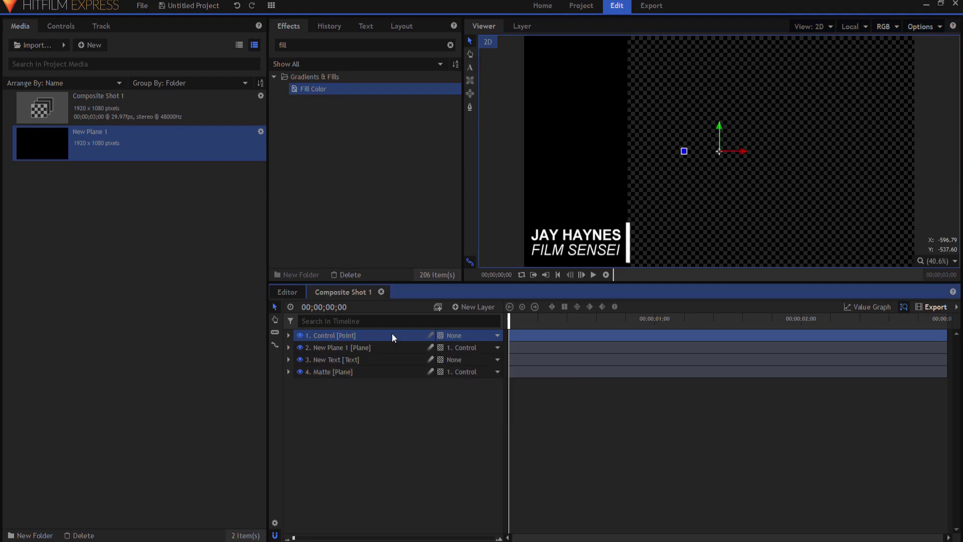
pyautogui.moveTo(743, 152); pyautogui.dragTo(703, 161)
pyautogui.hotkey('ctrl', 'z')
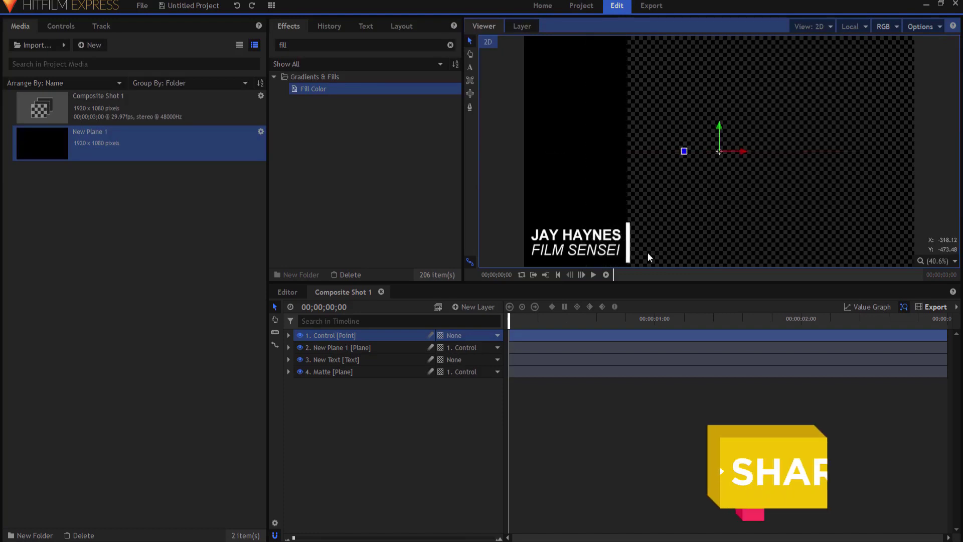
# Step: Add an eased Position keyframe on Control around frame 10
pyautogui.click(529, 319)
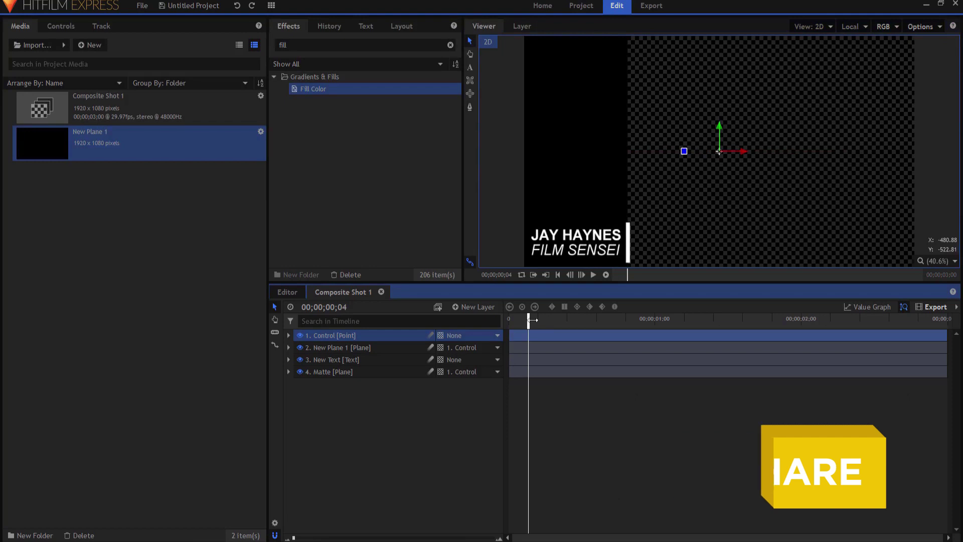
pyautogui.moveTo(533, 319); pyautogui.dragTo(557, 322)
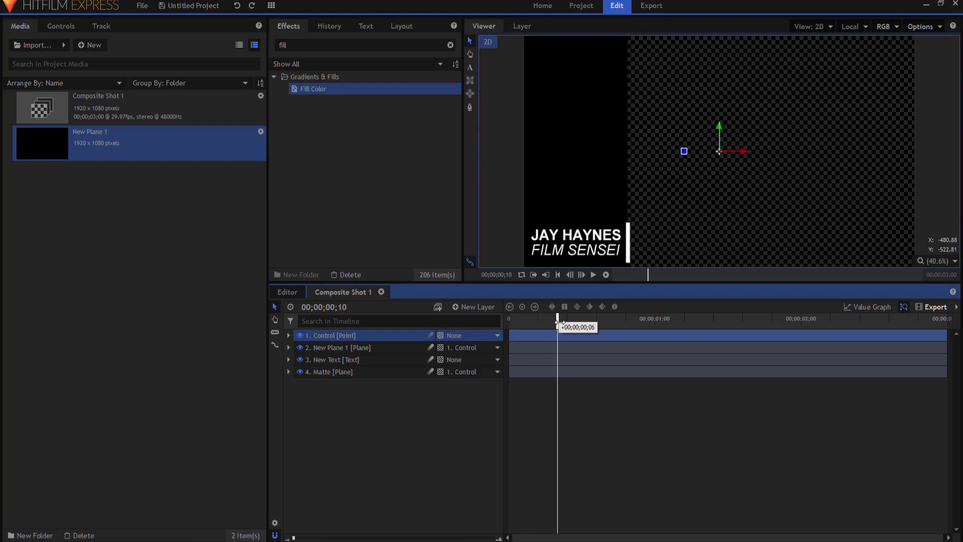
pyautogui.click(288, 335)
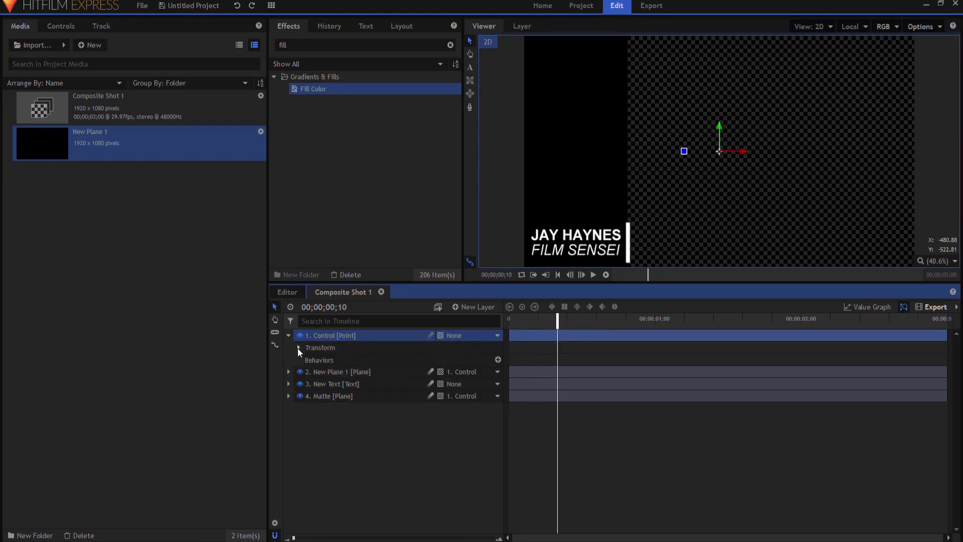
pyautogui.click(298, 348)
pyautogui.click(319, 372)
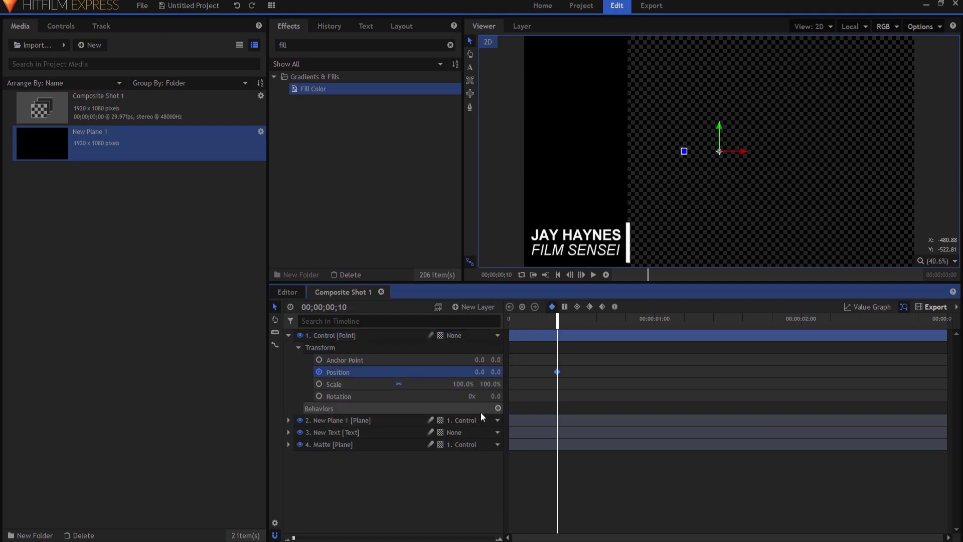
pyautogui.click(577, 309)
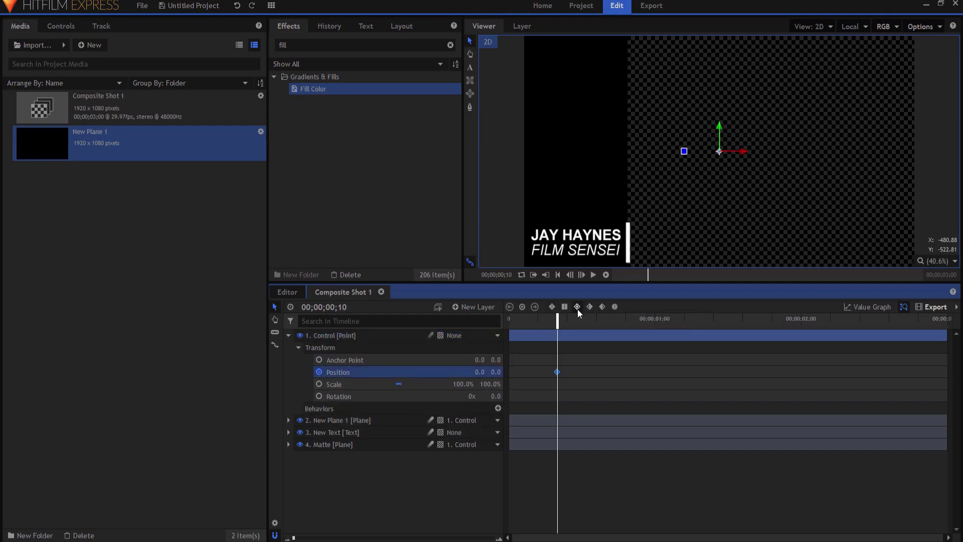
# Step: At the shot's start, set Control's X position to -530
pyautogui.moveTo(557, 321); pyautogui.dragTo(477, 335)
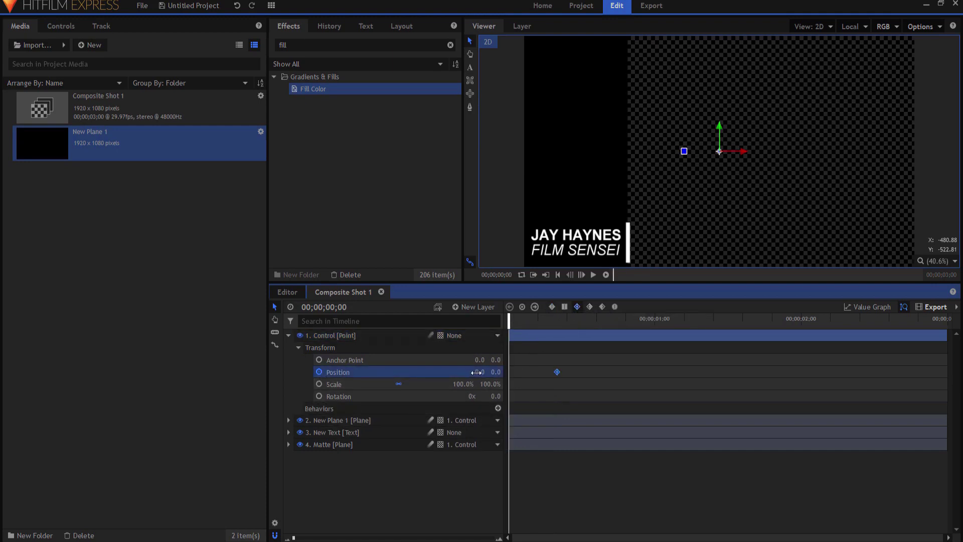
pyautogui.moveTo(480, 372); pyautogui.dragTo(371, 372)
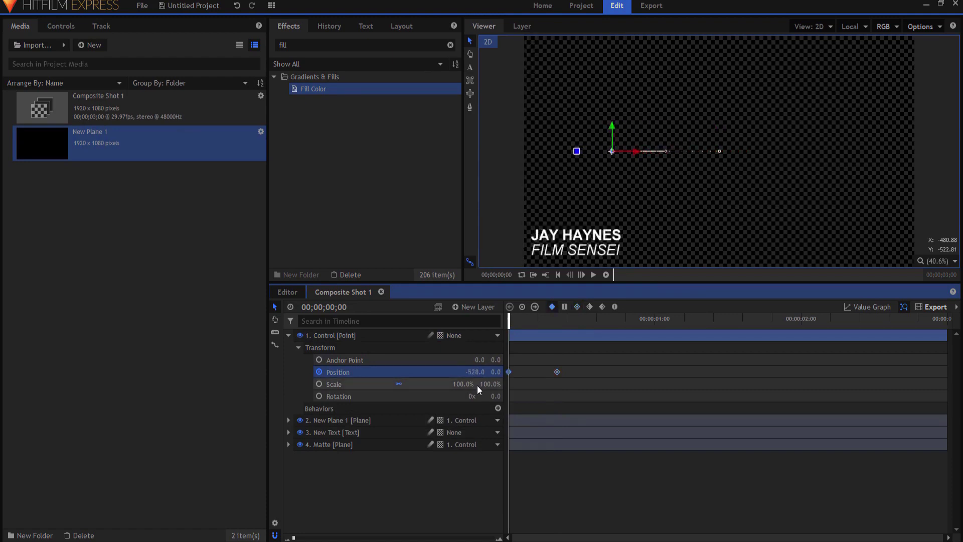
pyautogui.click(472, 371)
pyautogui.write('-')
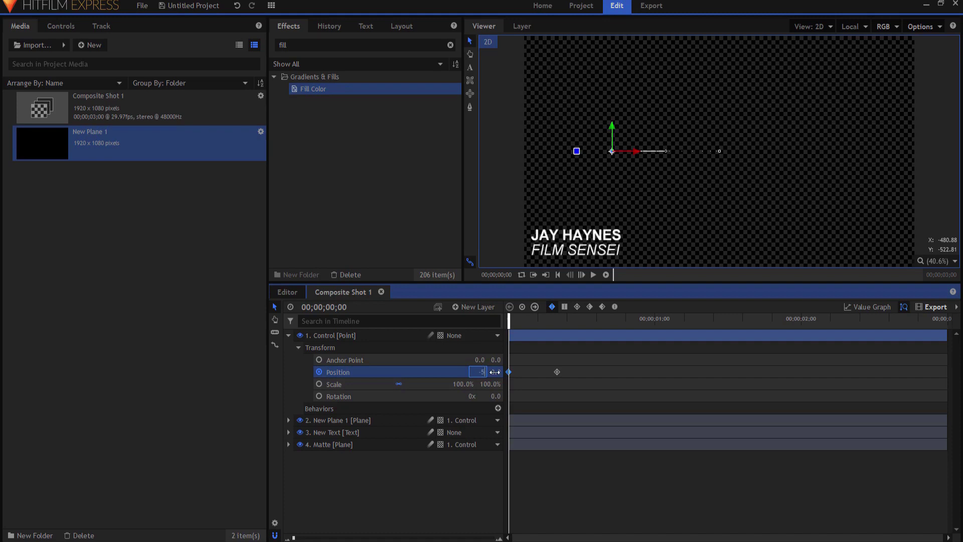
pyautogui.write('530')
pyautogui.press('Return')
# Step: Add a hold Position keyframe on Control at 00;00;02;20
pyautogui.click(894, 319)
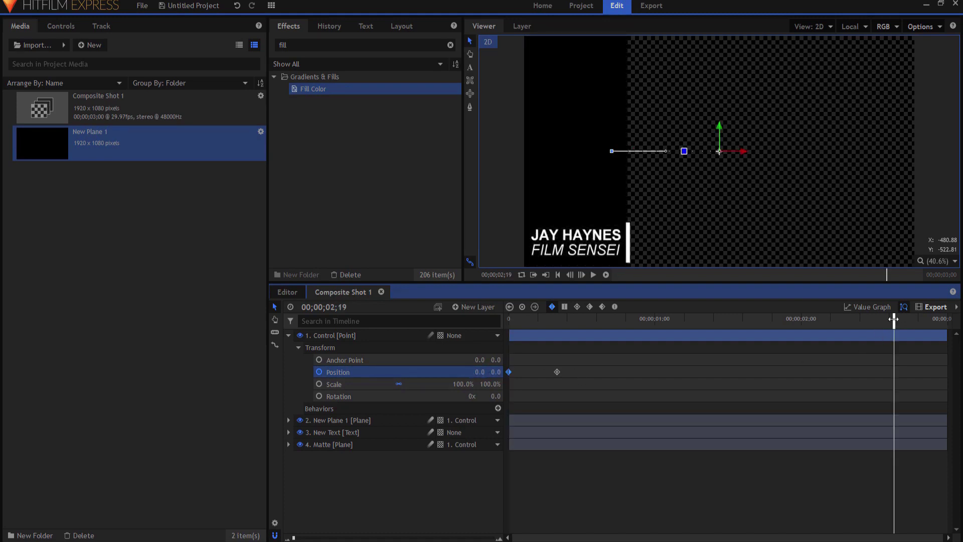
pyautogui.moveTo(894, 319); pyautogui.dragTo(899, 319)
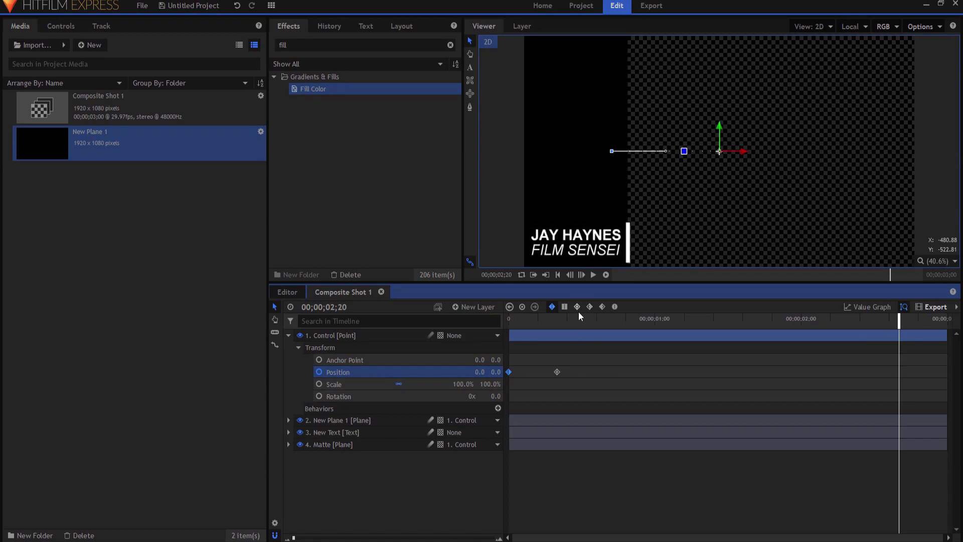
pyautogui.click(522, 308)
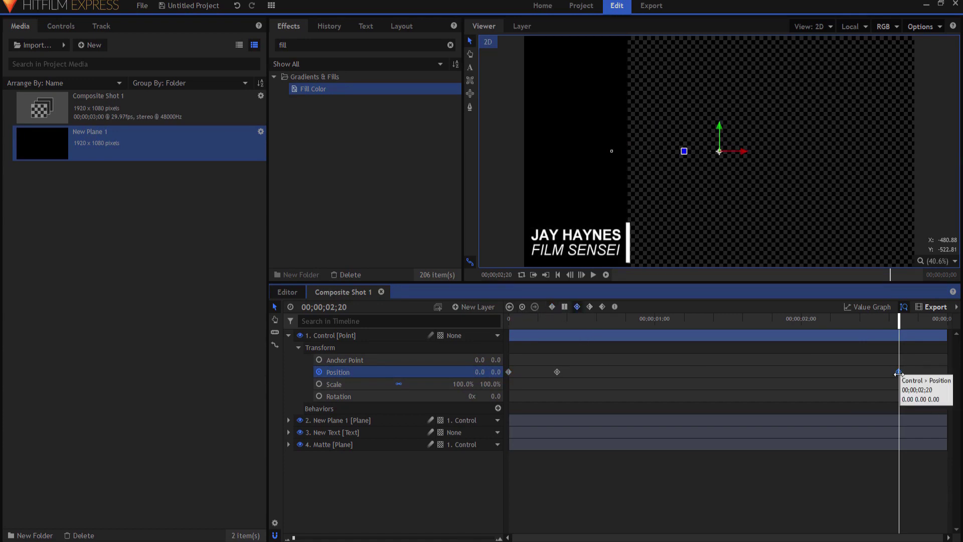
# Step: Copy the first Position keyframe and paste it at the final frame, 00;00;02;29
pyautogui.moveTo(897, 326); pyautogui.dragTo(943, 319)
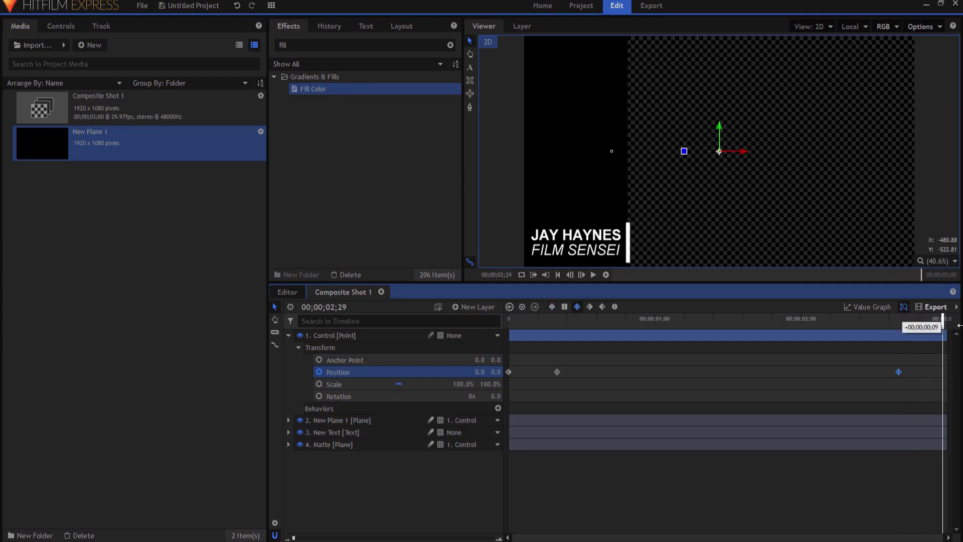
pyautogui.rightClick(510, 373)
pyautogui.click(524, 392)
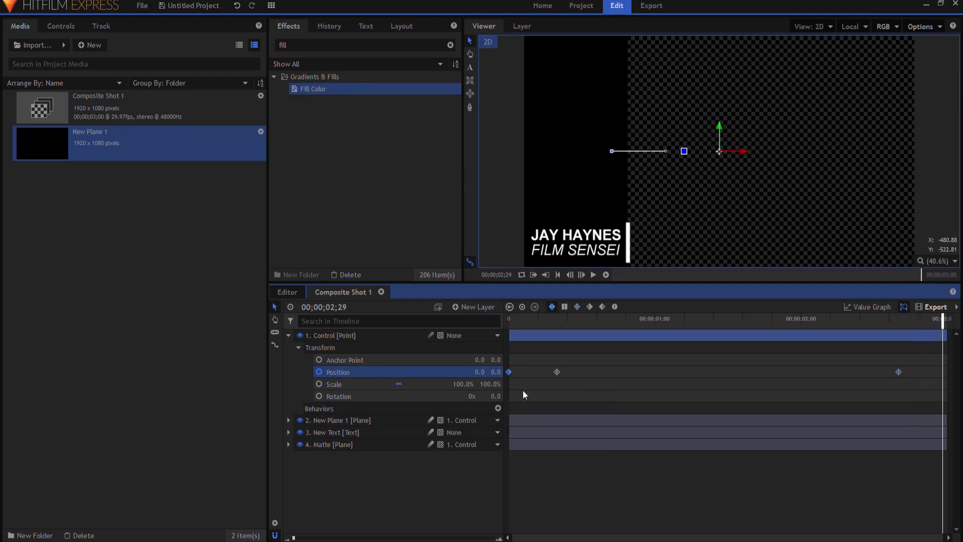
pyautogui.rightClick(945, 374)
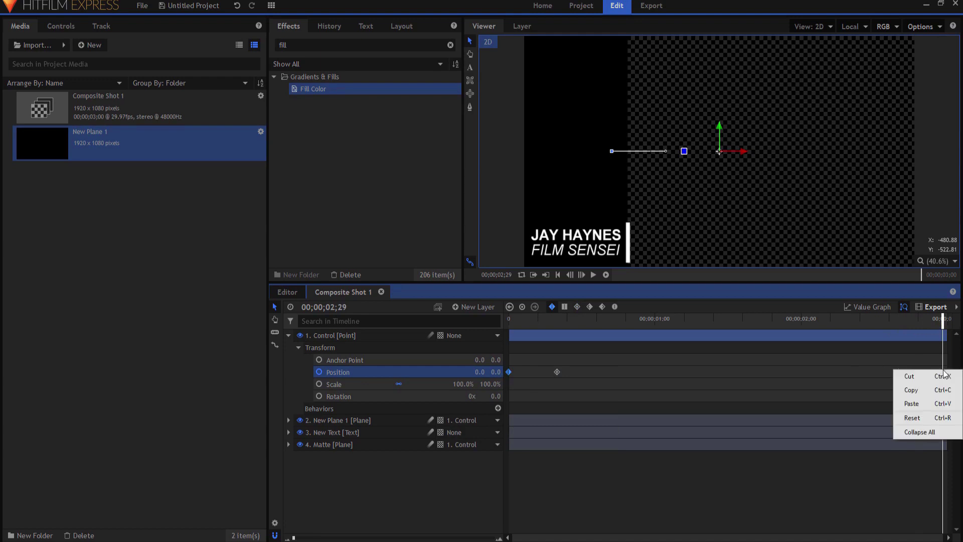
pyautogui.click(915, 393)
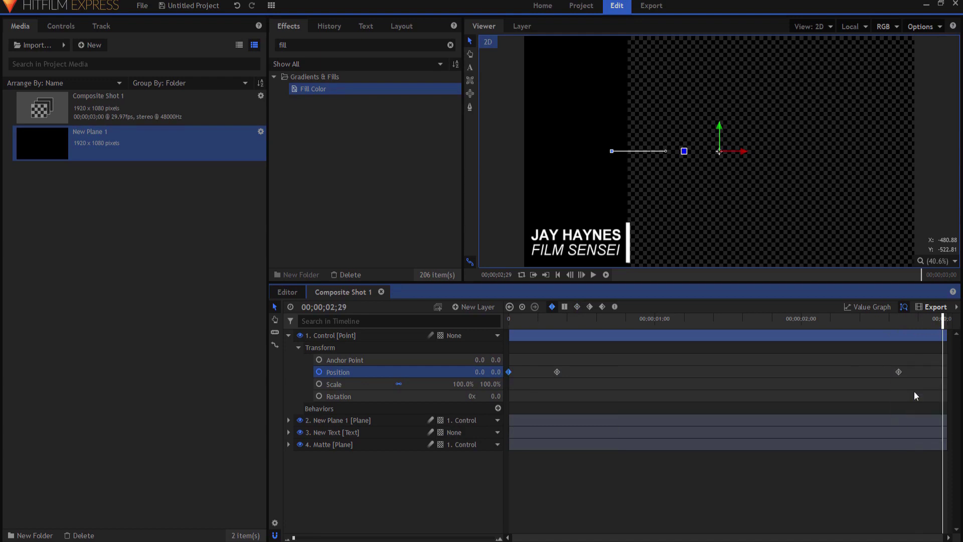
pyautogui.rightClick(944, 375)
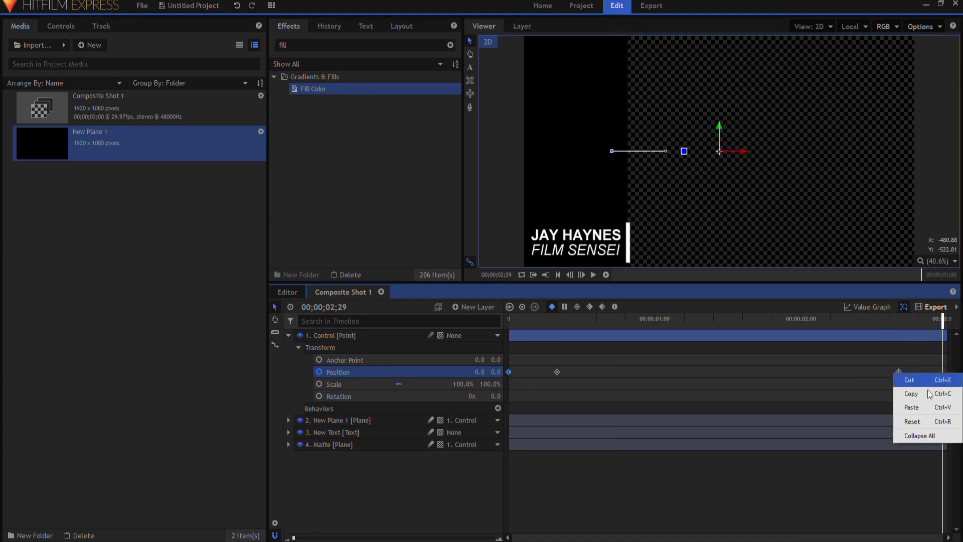
pyautogui.click(914, 409)
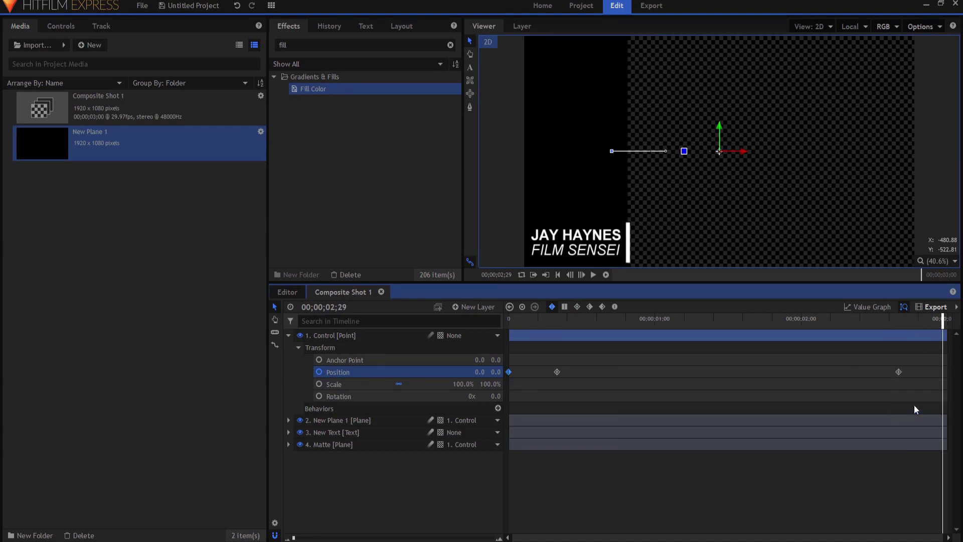
# Step: Scrub through the shot to preview the line's slide, ending at 00;00;01;25
pyautogui.click(559, 275)
pyautogui.moveTo(508, 319); pyautogui.dragTo(945, 335)
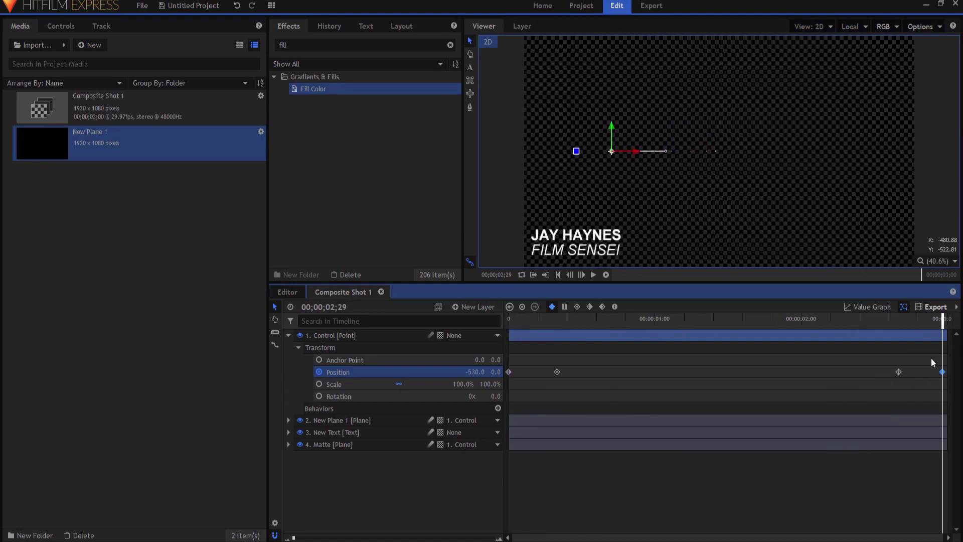
pyautogui.click(778, 319)
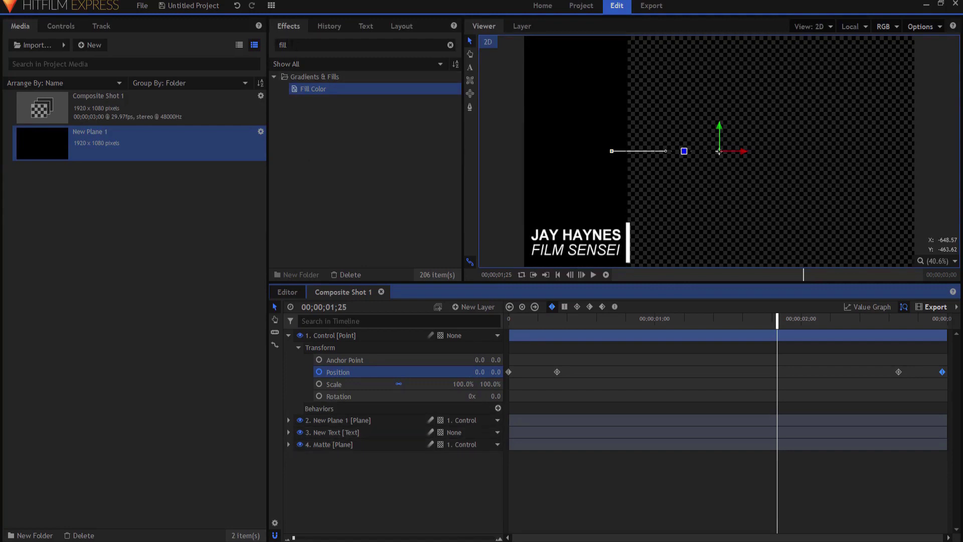
# Step: Apply the Set Matte effect to the New Text layer
pyautogui.doubleClick(283, 44)
pyautogui.write('set')
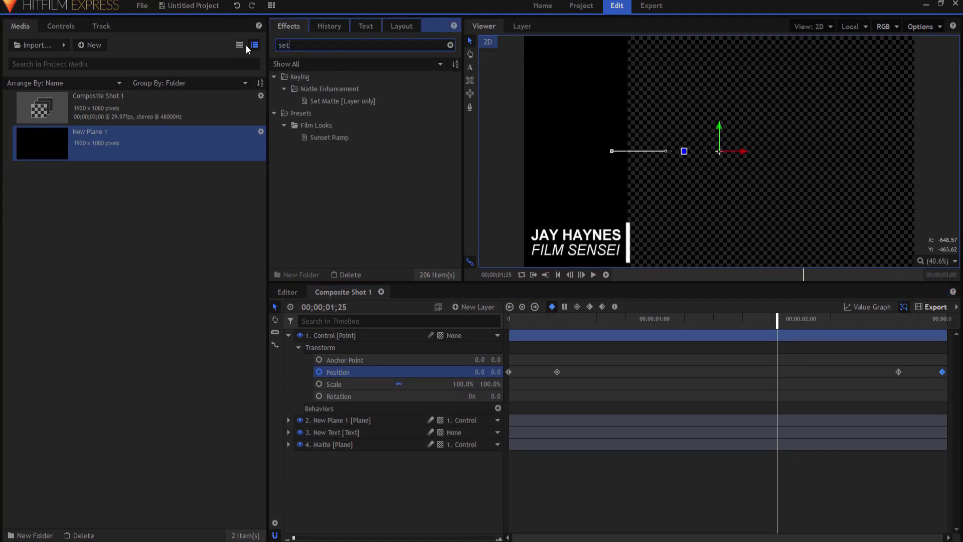
pyautogui.click(331, 101)
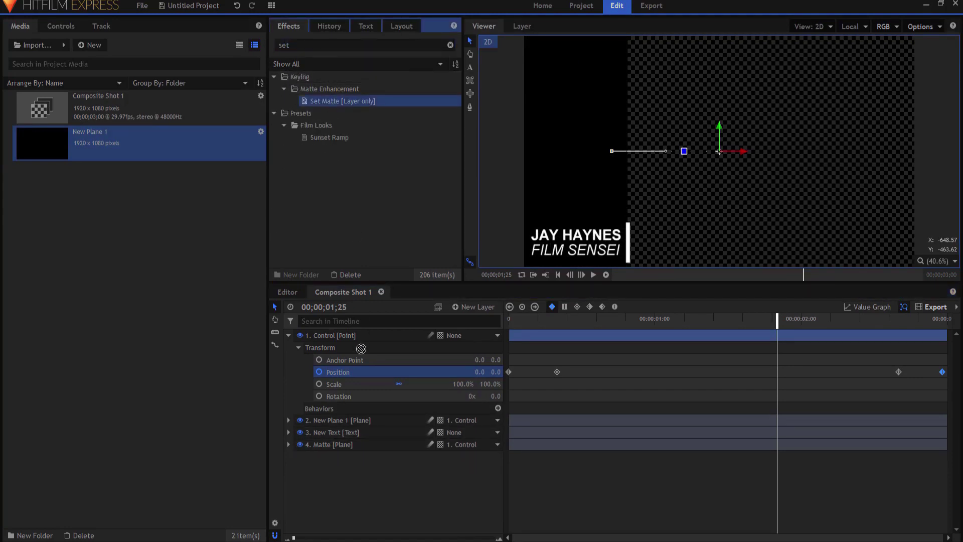
pyautogui.moveTo(339, 426); pyautogui.dragTo(341, 432)
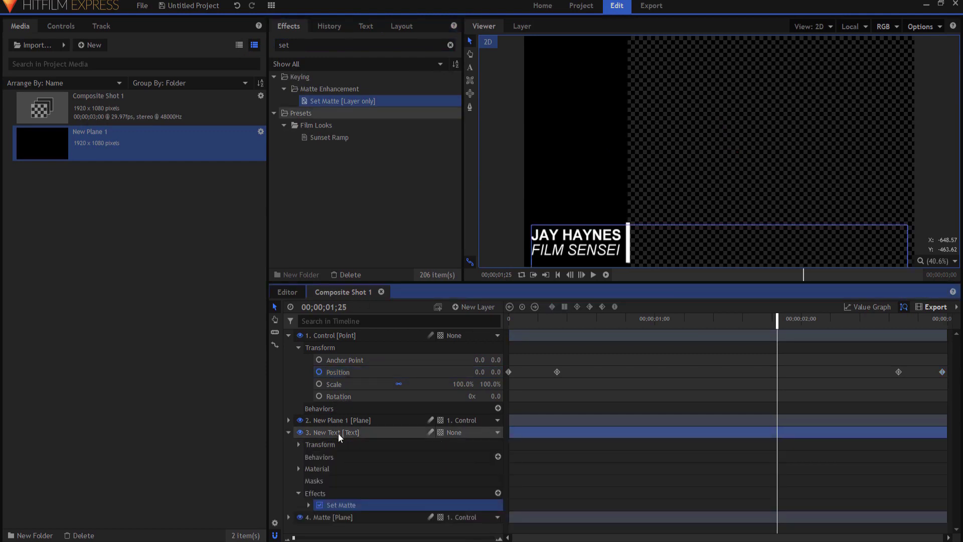
pyautogui.click(308, 505)
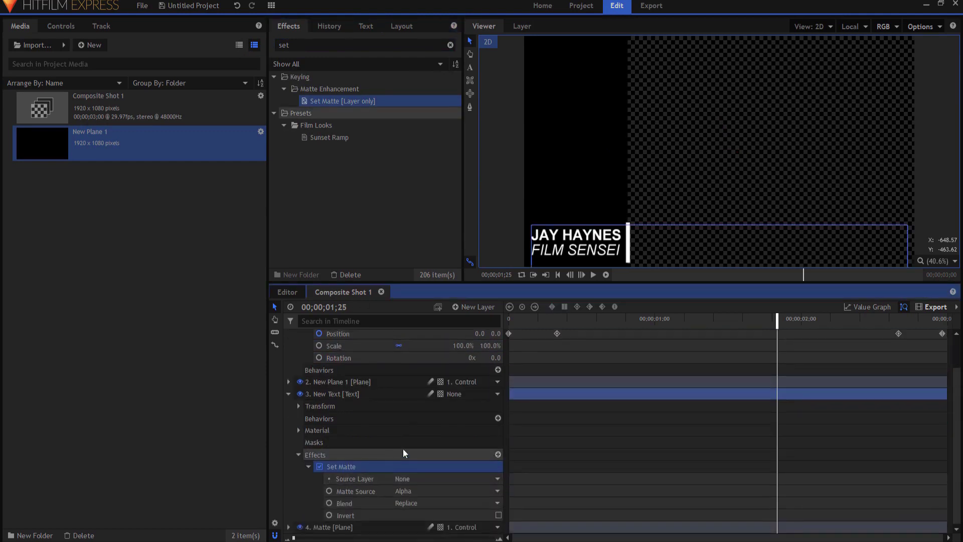
# Step: Set Set Matte's source to 4. Matte, blend to Subtract, and enable Invert
pyautogui.click(410, 479)
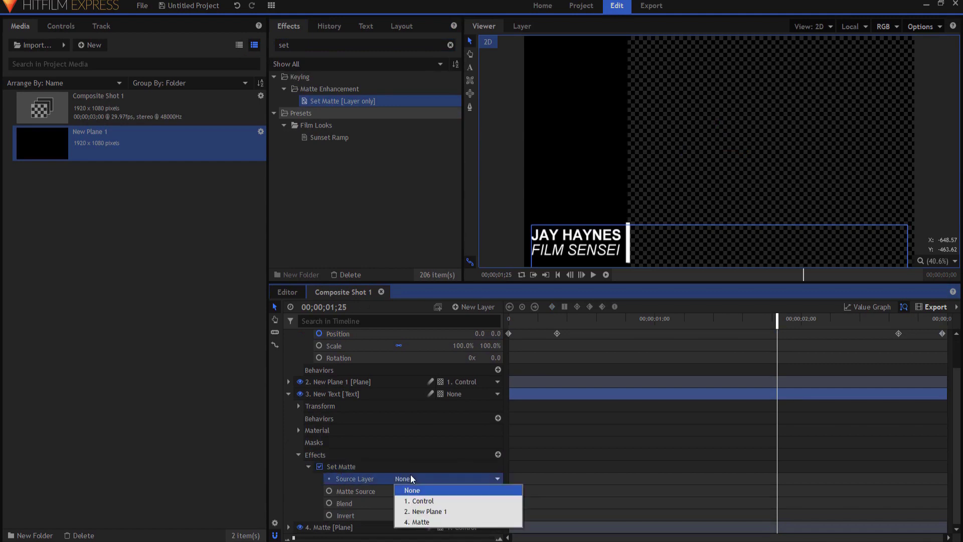
pyautogui.click(424, 523)
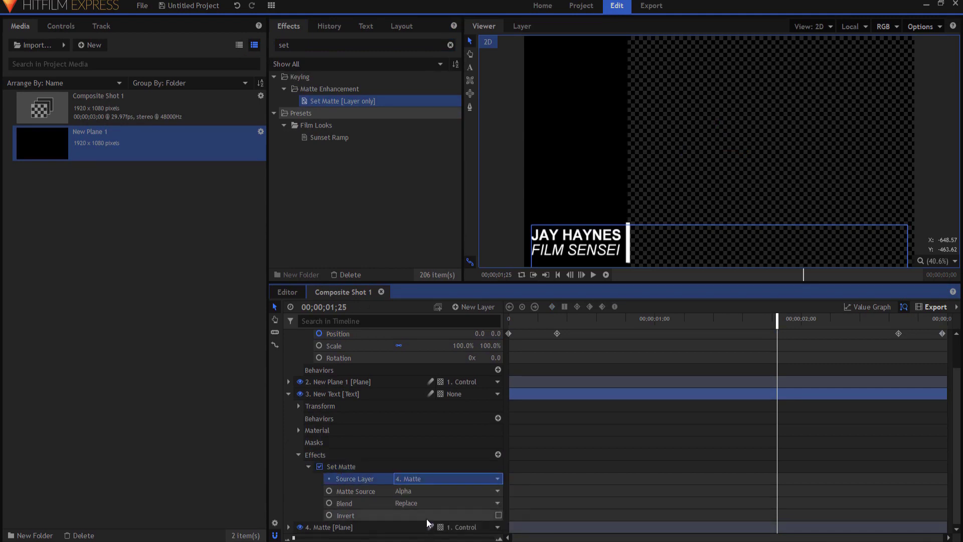
pyautogui.click(409, 504)
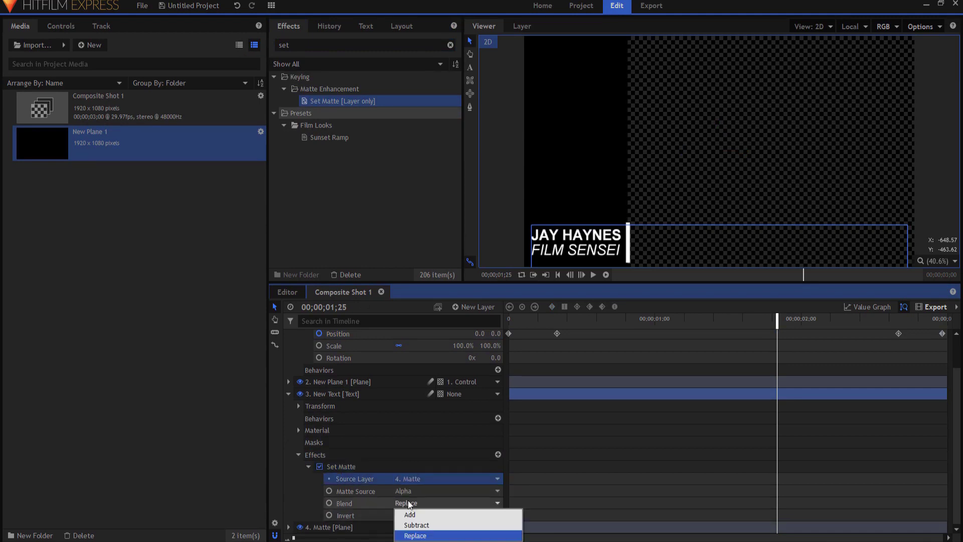
pyautogui.click(416, 525)
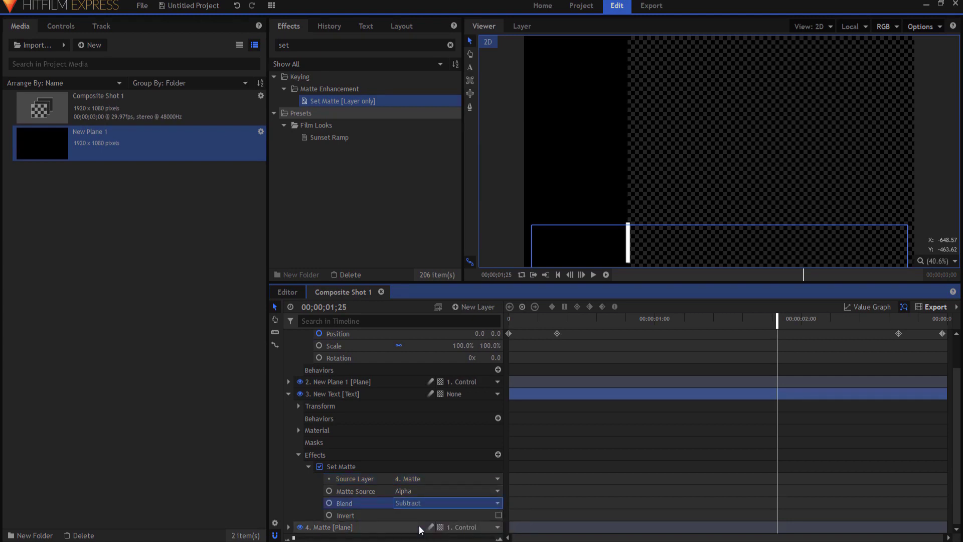
pyautogui.click(499, 515)
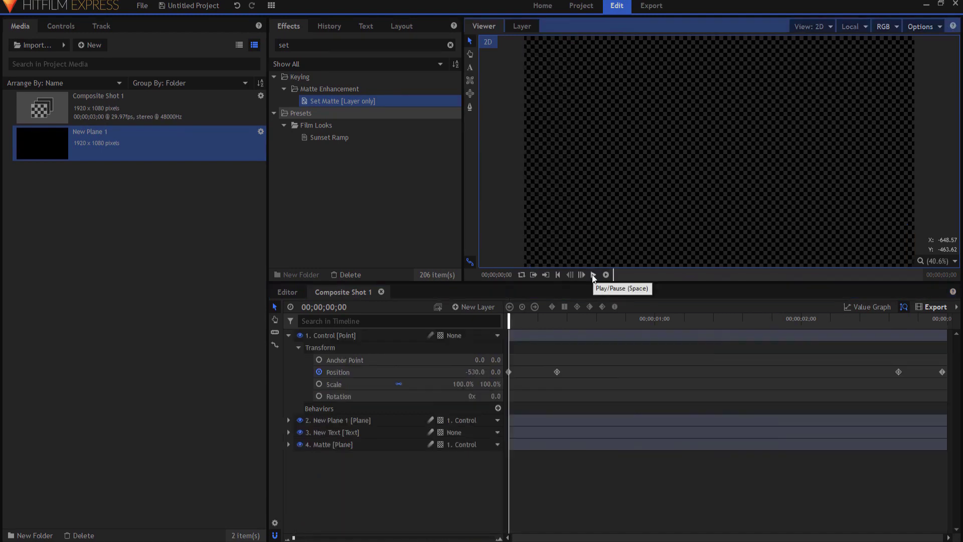
# Step: Turn off the Matte layer's visibility and replay the title animation from the start
pyautogui.click(593, 275)
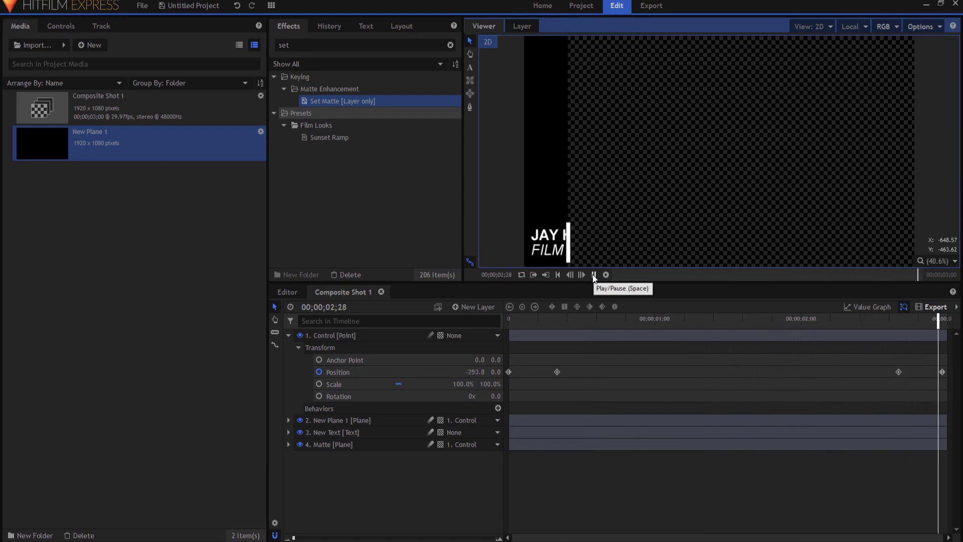
pyautogui.click(665, 319)
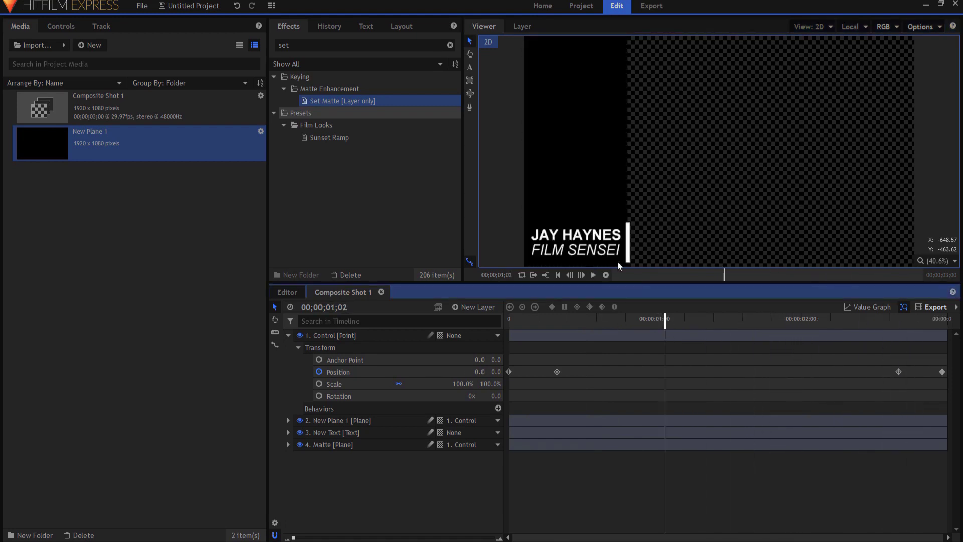
pyautogui.click(300, 444)
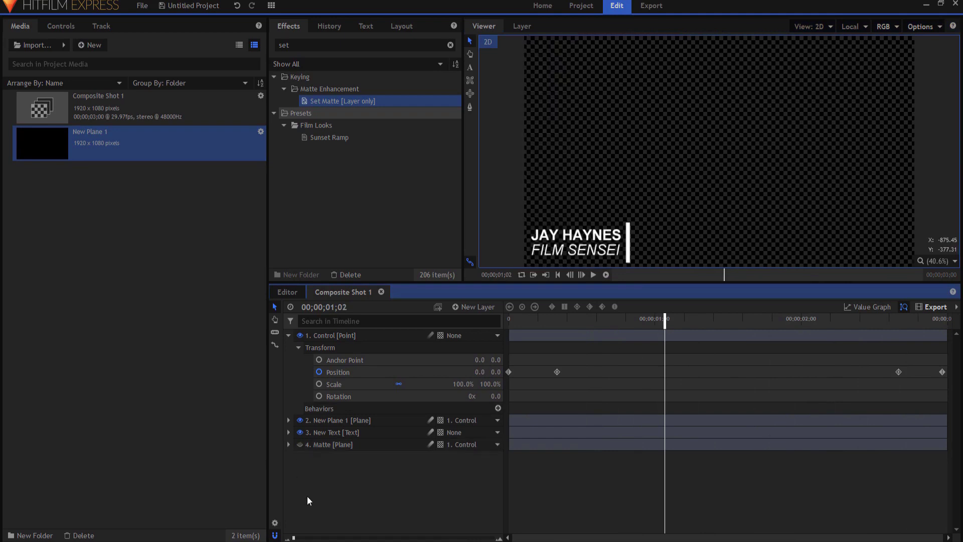
pyautogui.click(558, 275)
pyautogui.click(593, 275)
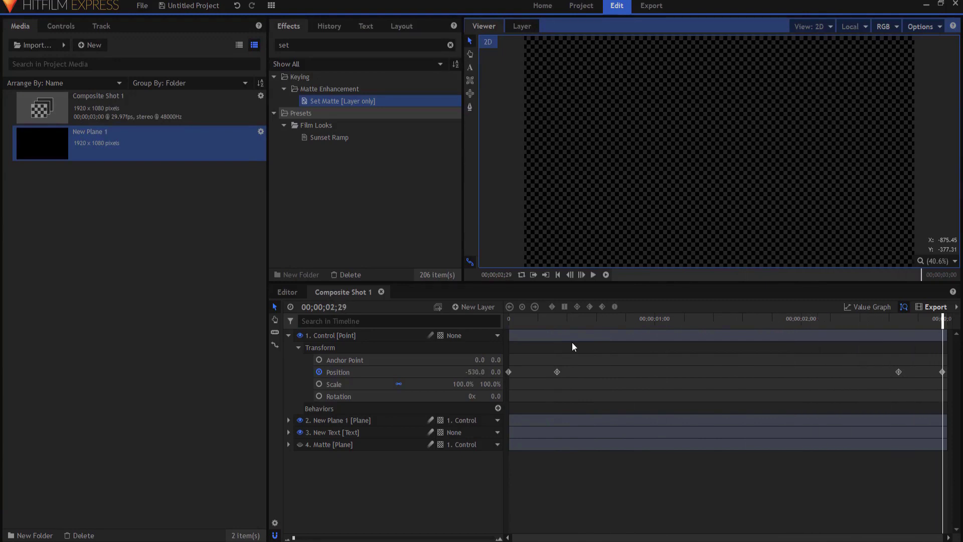
pyautogui.click(665, 318)
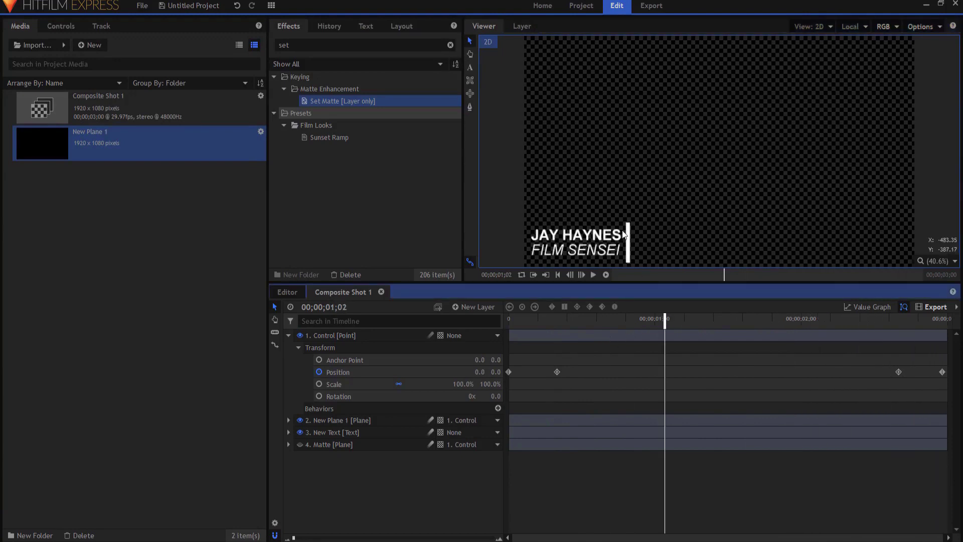